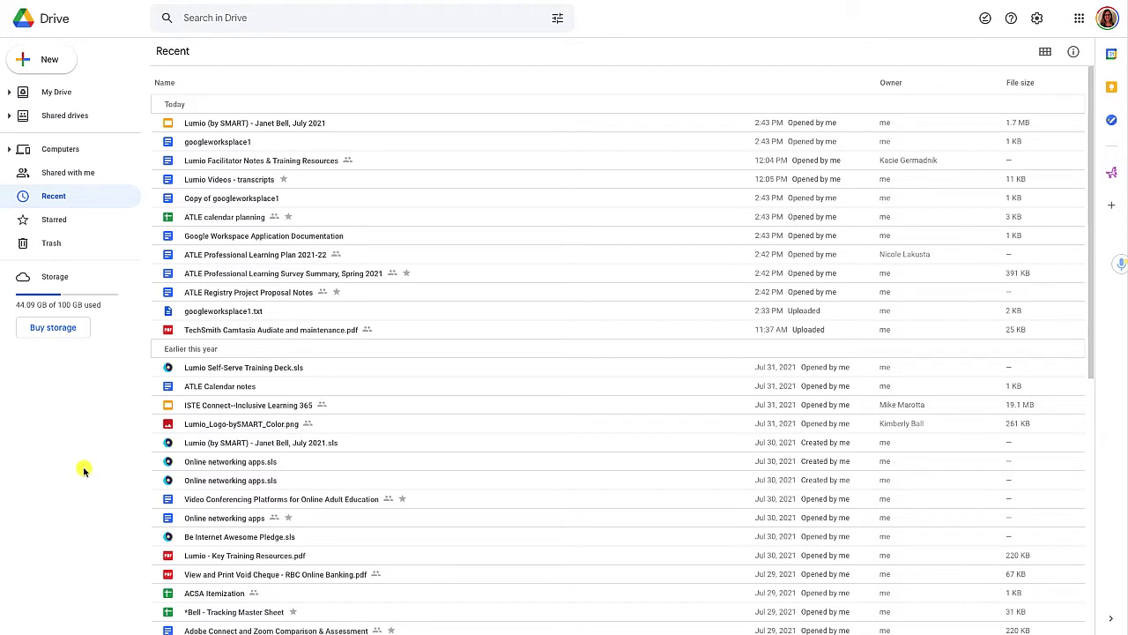
Open Lumio by SMART from the Google apps launcher in Google Drive
click(37, 61)
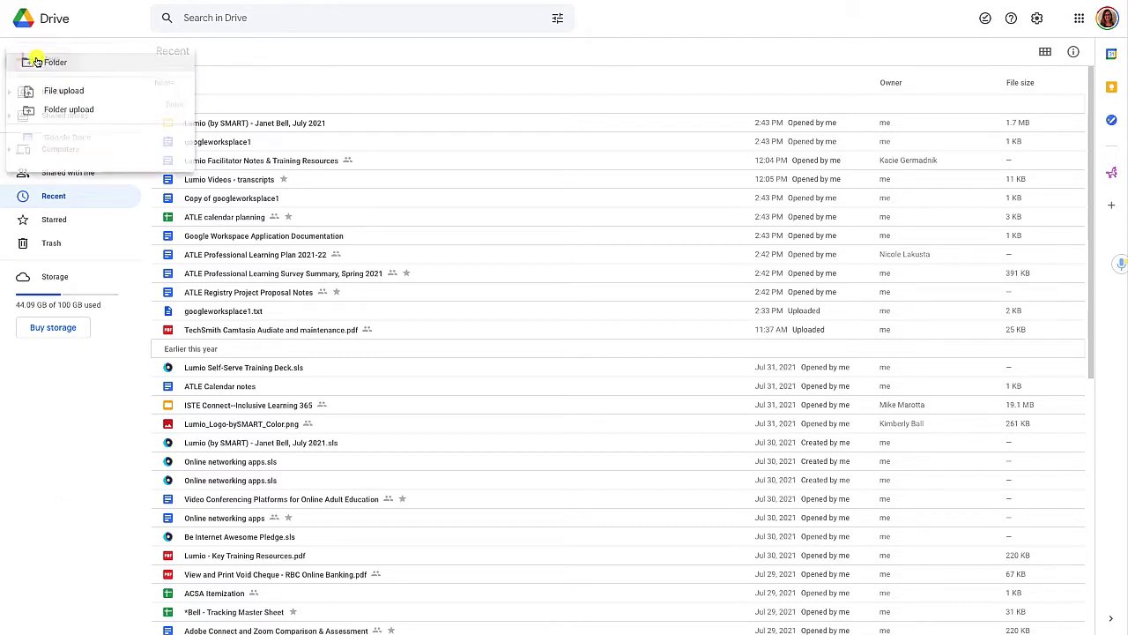
mouse_move(56, 220)
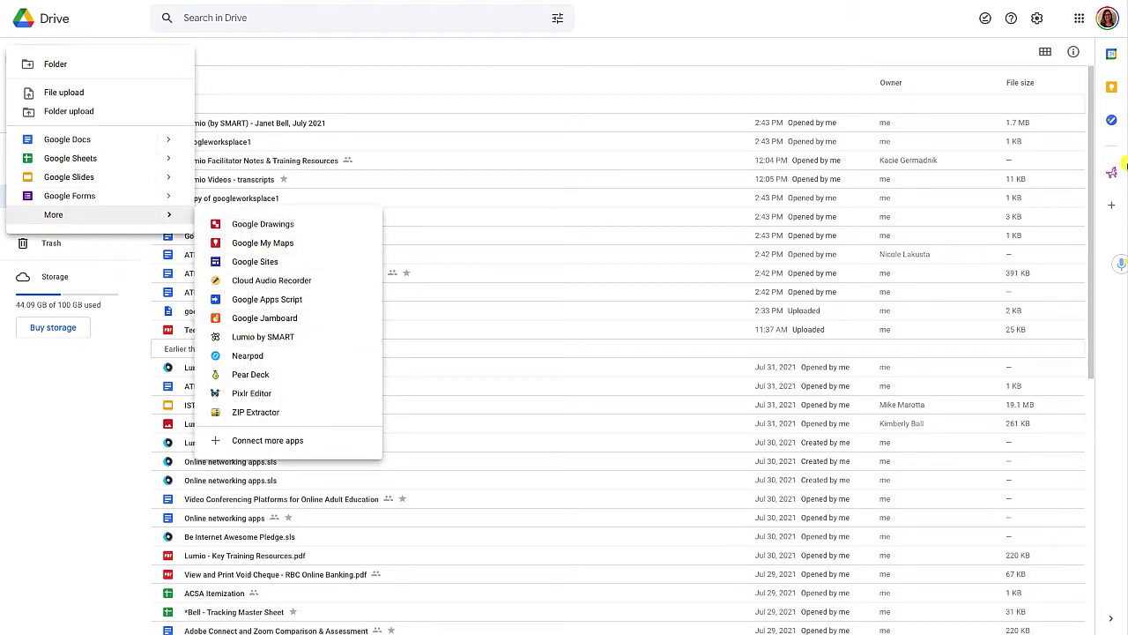
click(1079, 17)
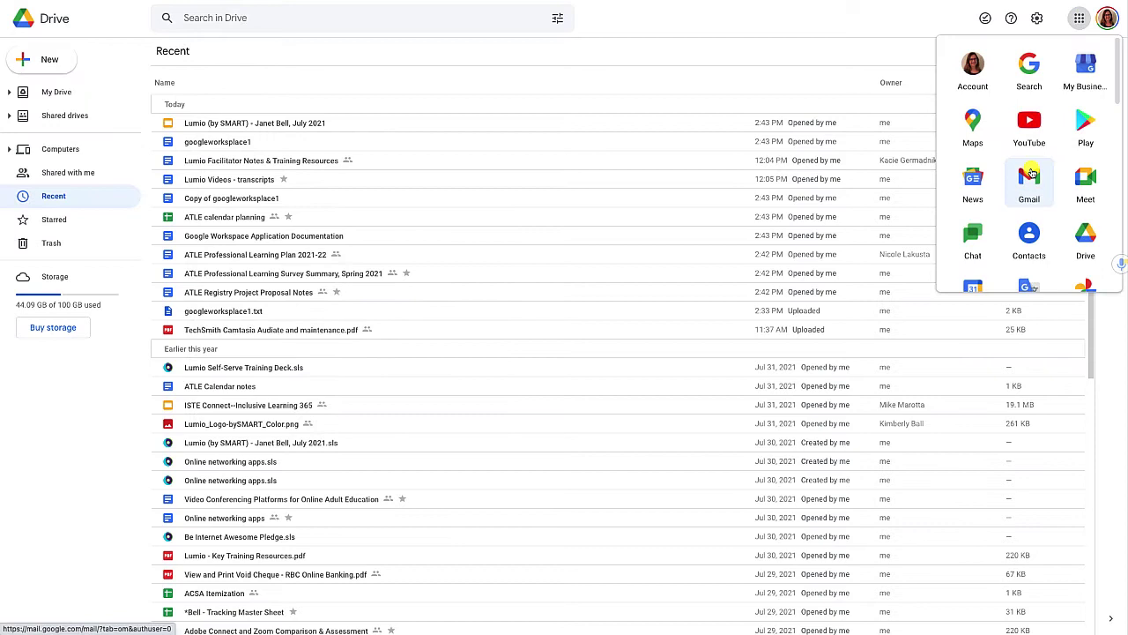
scroll(1029, 168, down, 3)
scroll(1031, 172, down, 6)
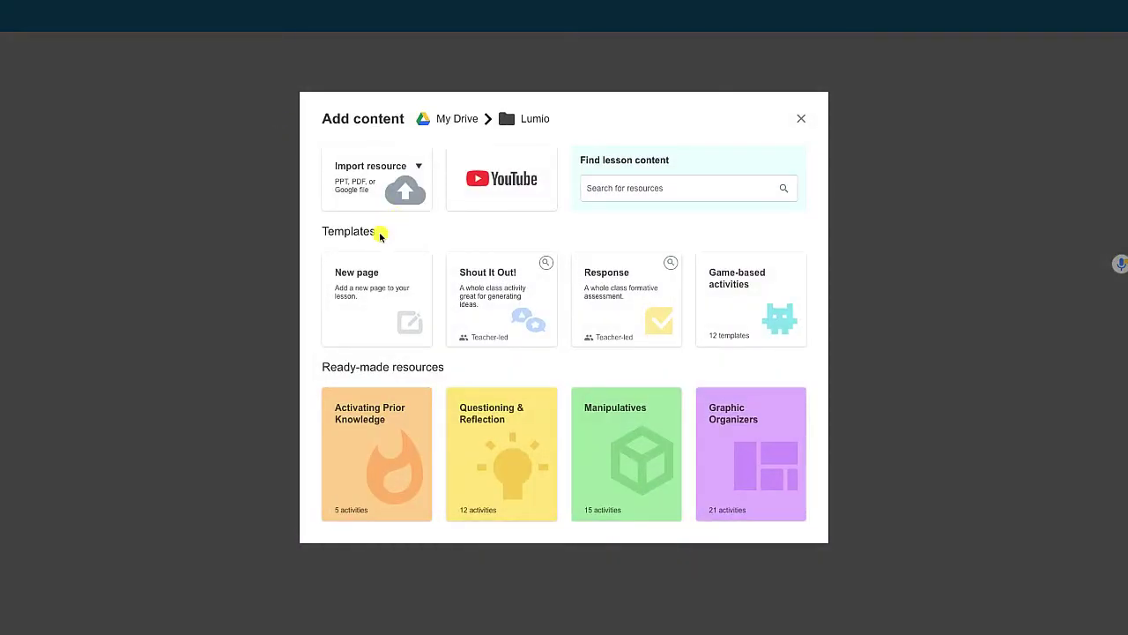
Show the Game-based activity templates list
click(730, 294)
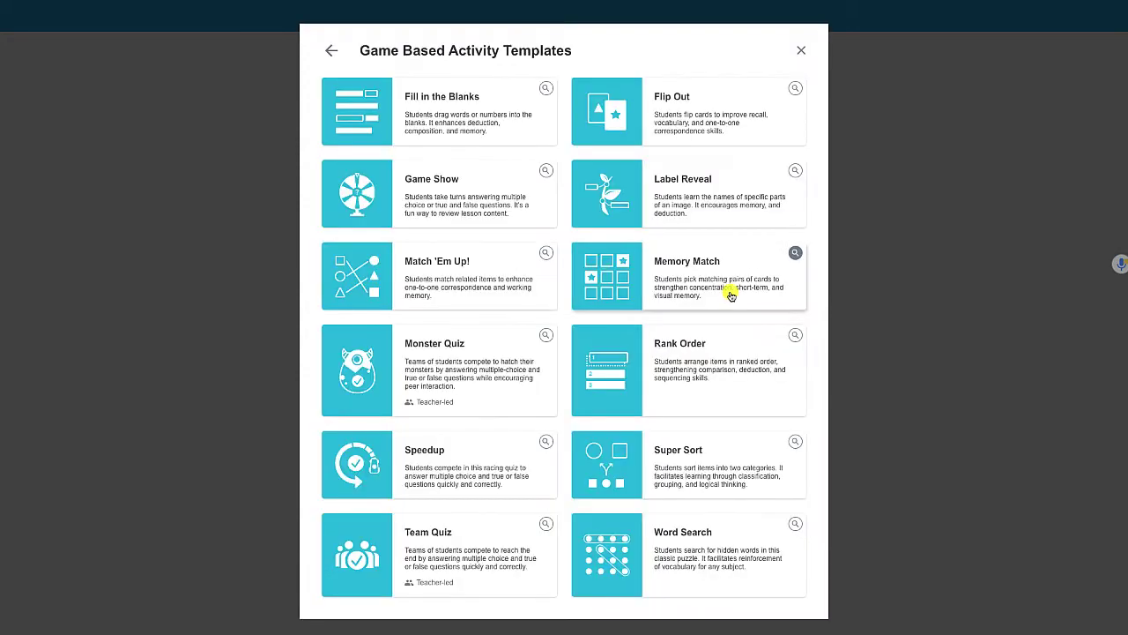
scroll(813, 420, down, 1)
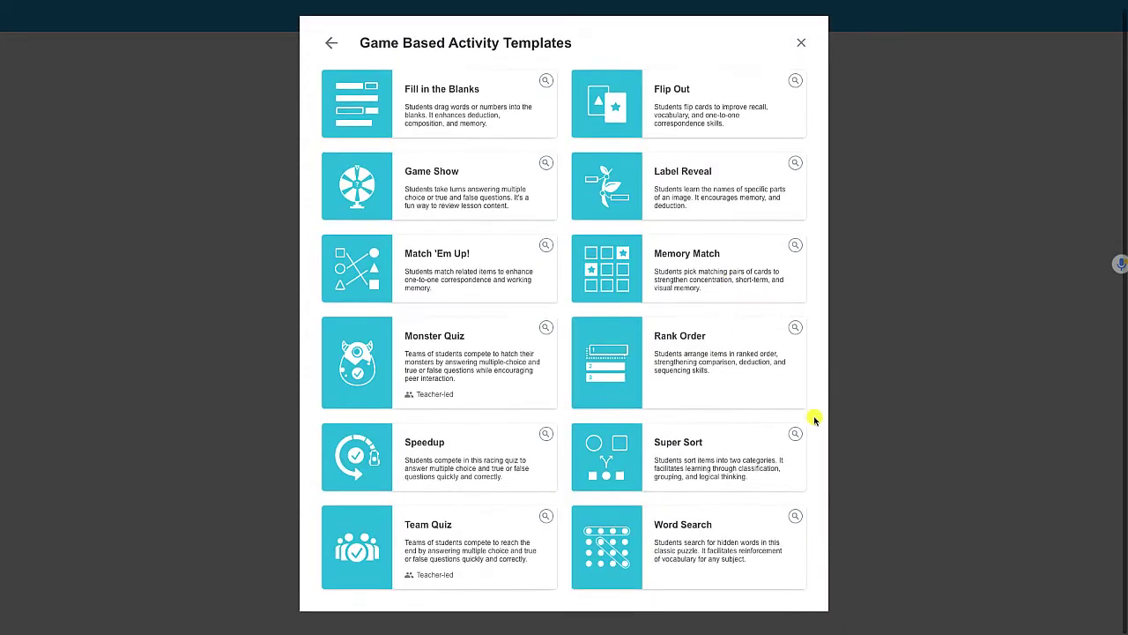
scroll(813, 420, up, 1)
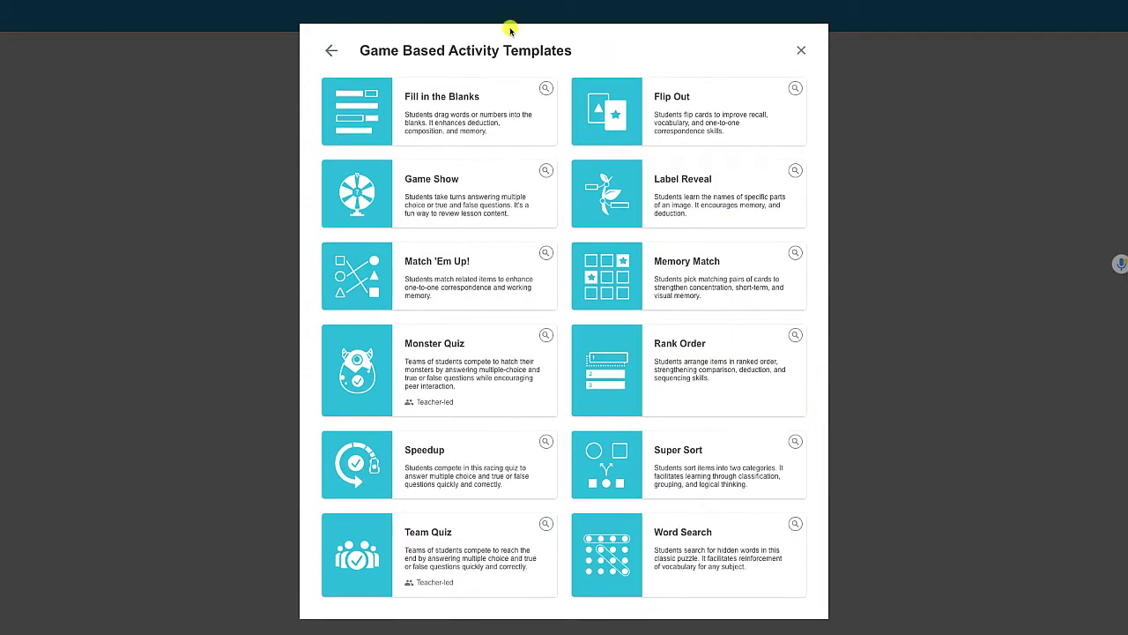
Preview Fill in the Blanks, Game Show and Match 'Em Up!, then reopen Game Show's preview
click(532, 89)
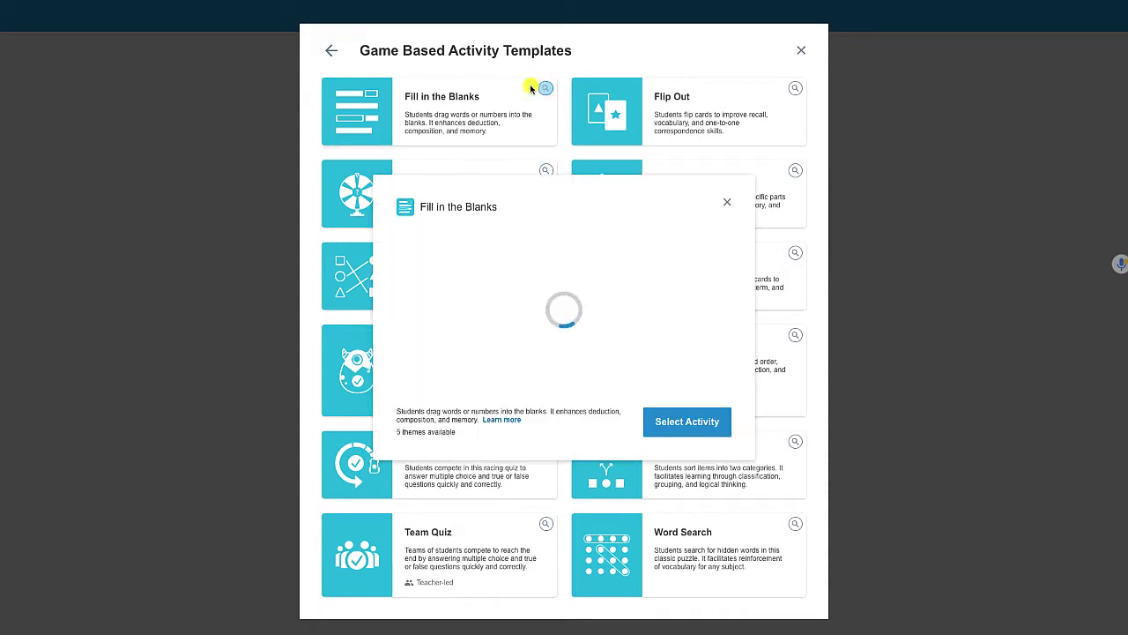
click(728, 197)
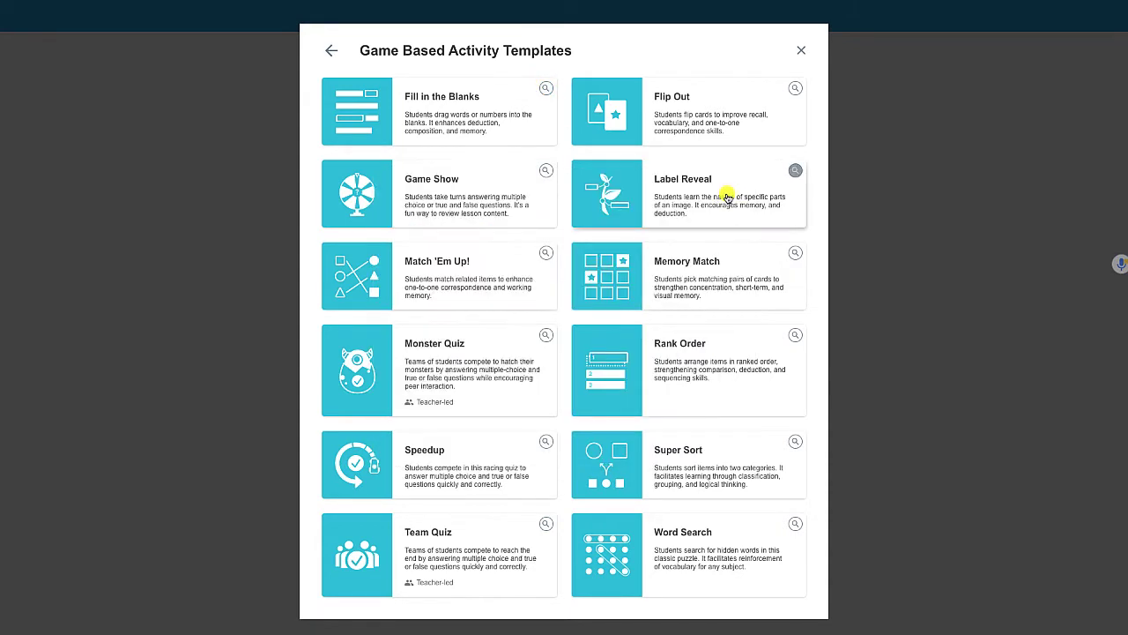
click(544, 168)
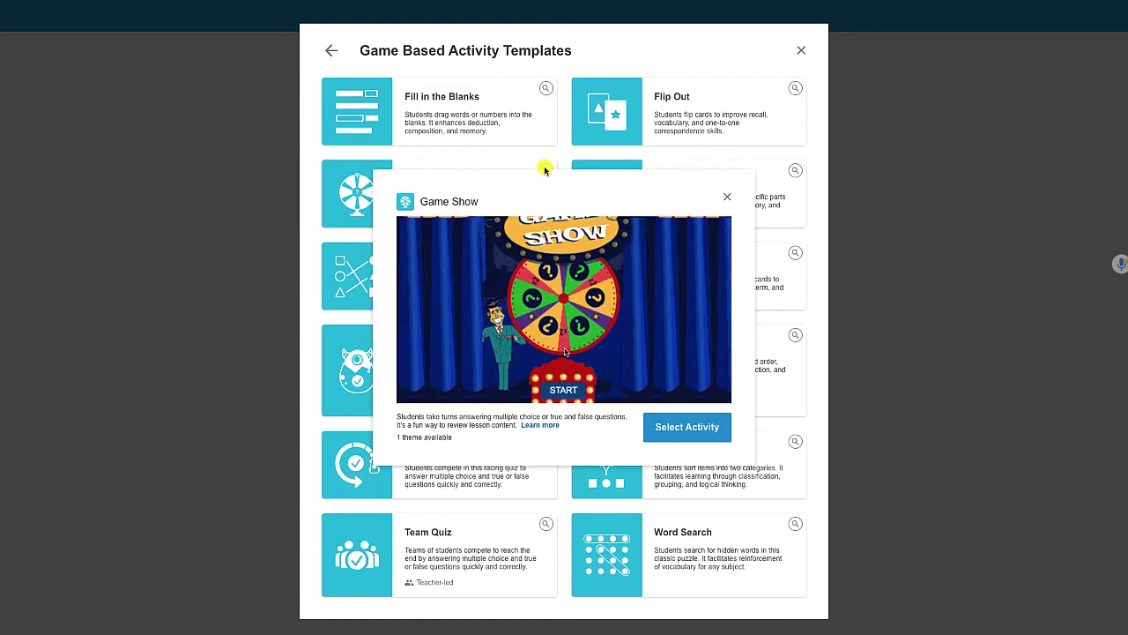
click(727, 200)
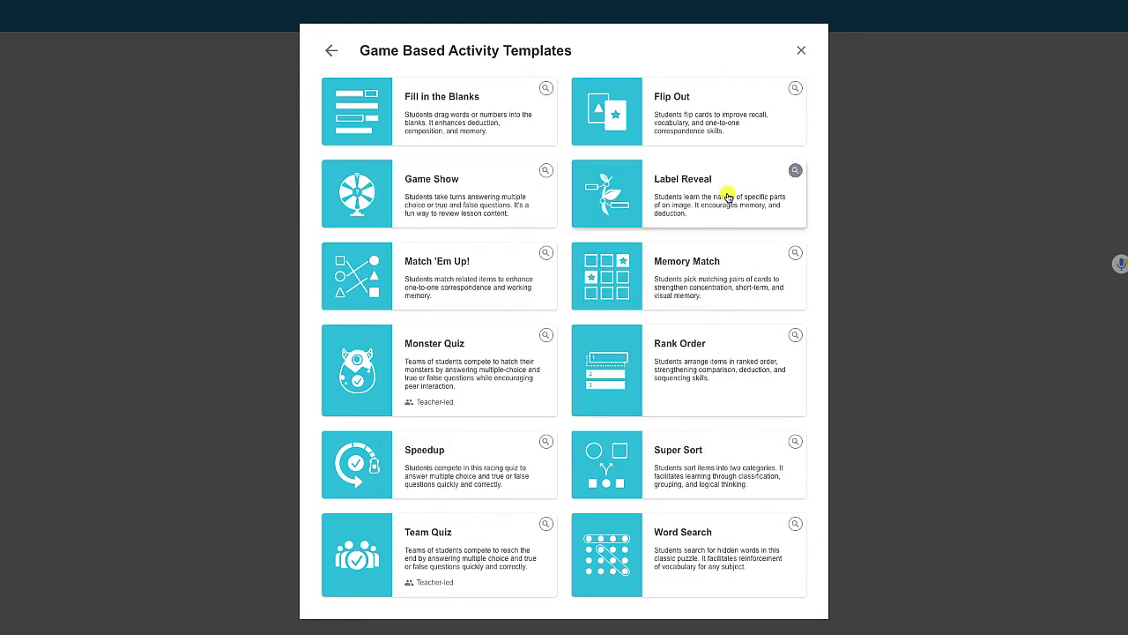
click(534, 253)
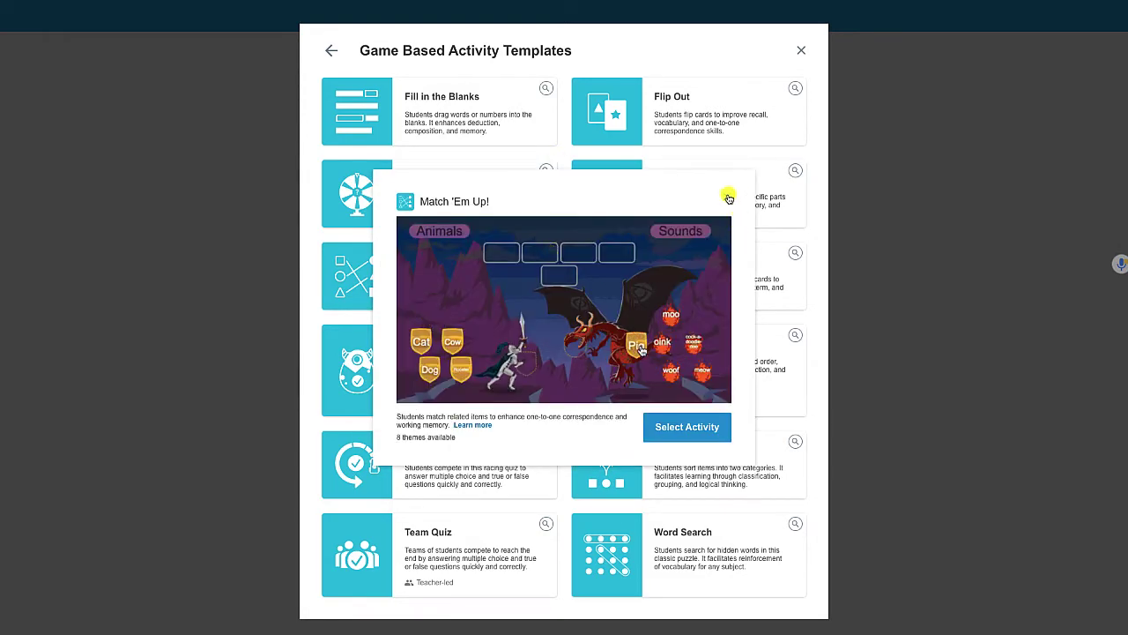
click(727, 197)
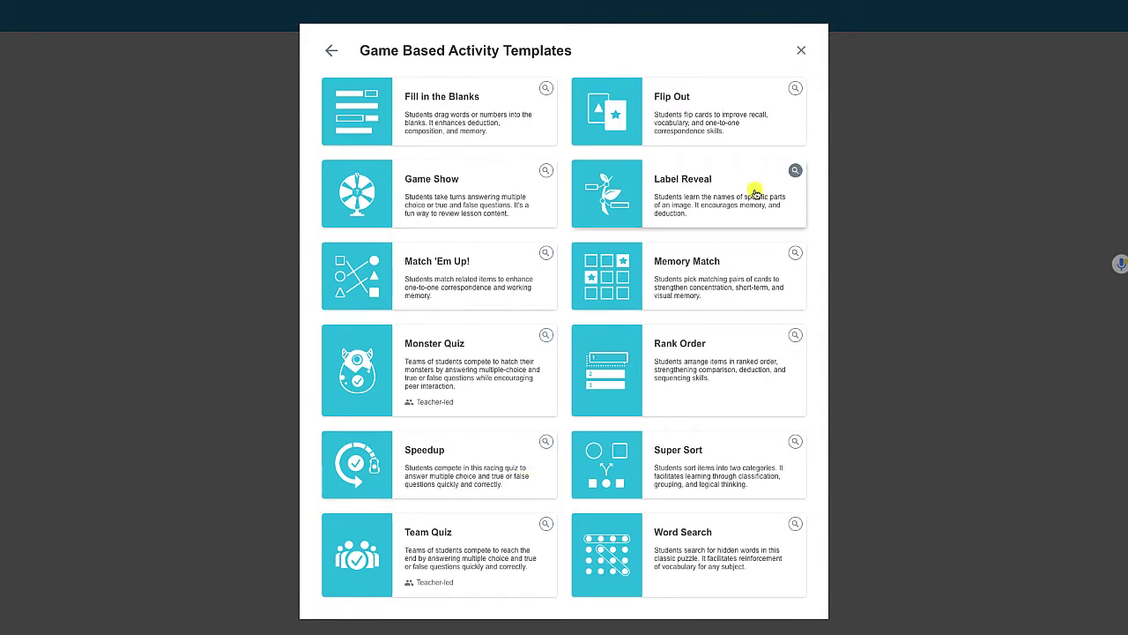
click(546, 170)
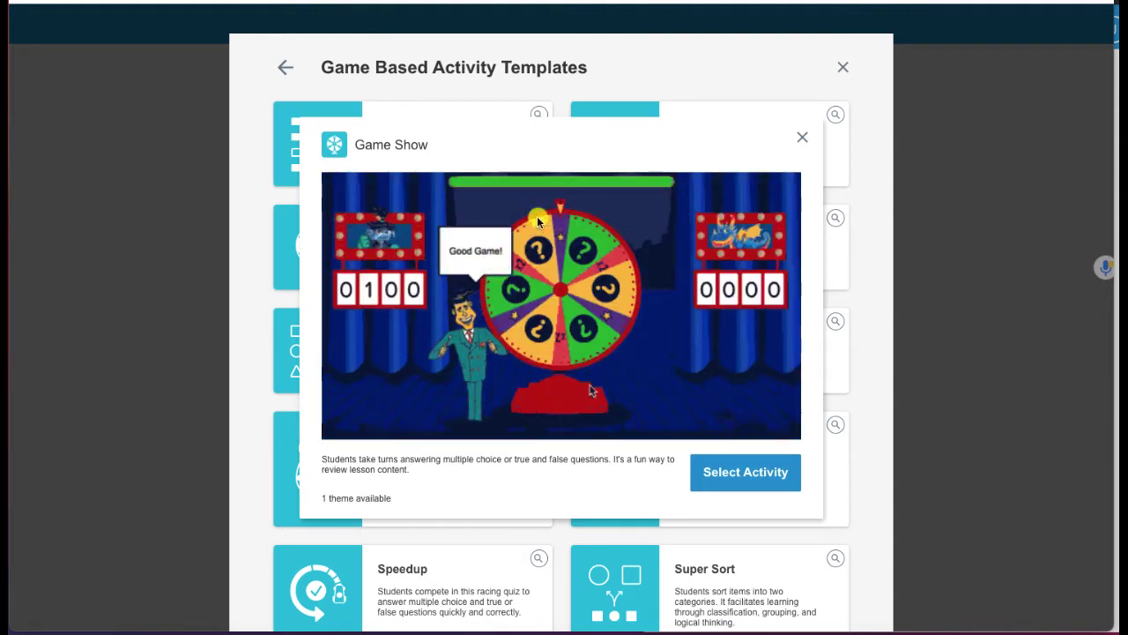
Preview Match 'Em Up! and Monster Quiz, then open the Speedup racing quiz preview
click(800, 143)
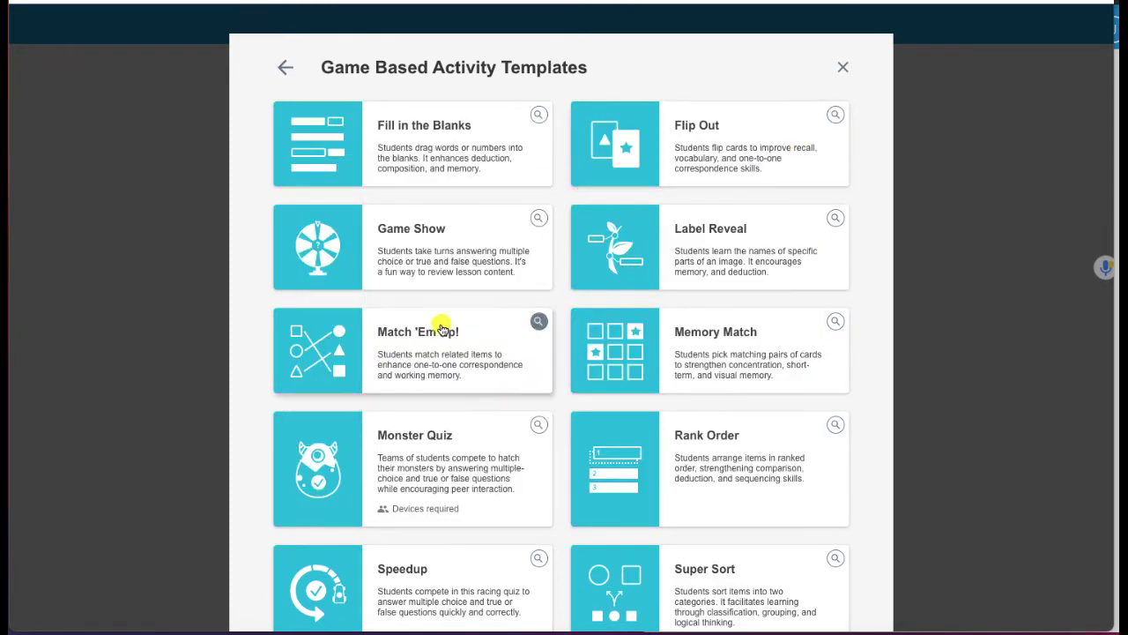
click(511, 321)
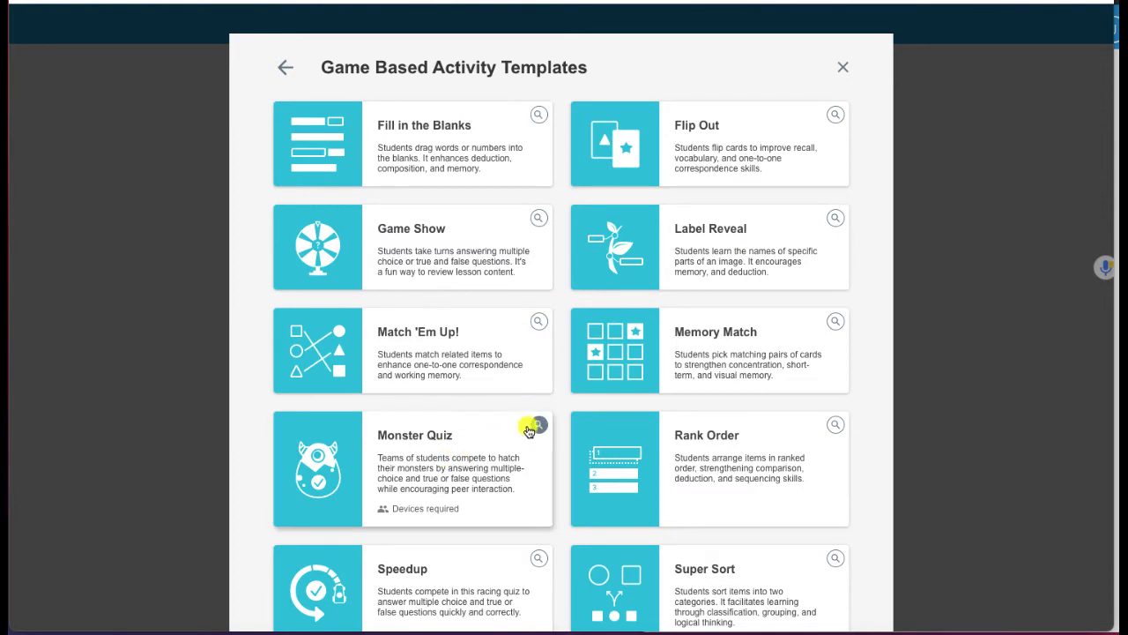
click(537, 426)
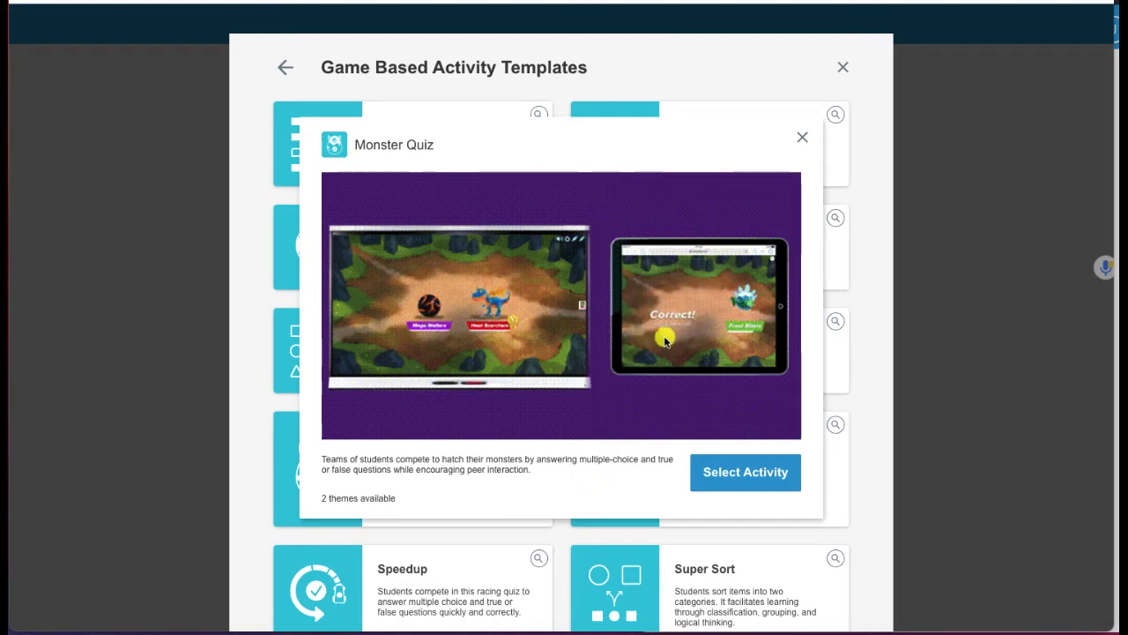
click(802, 141)
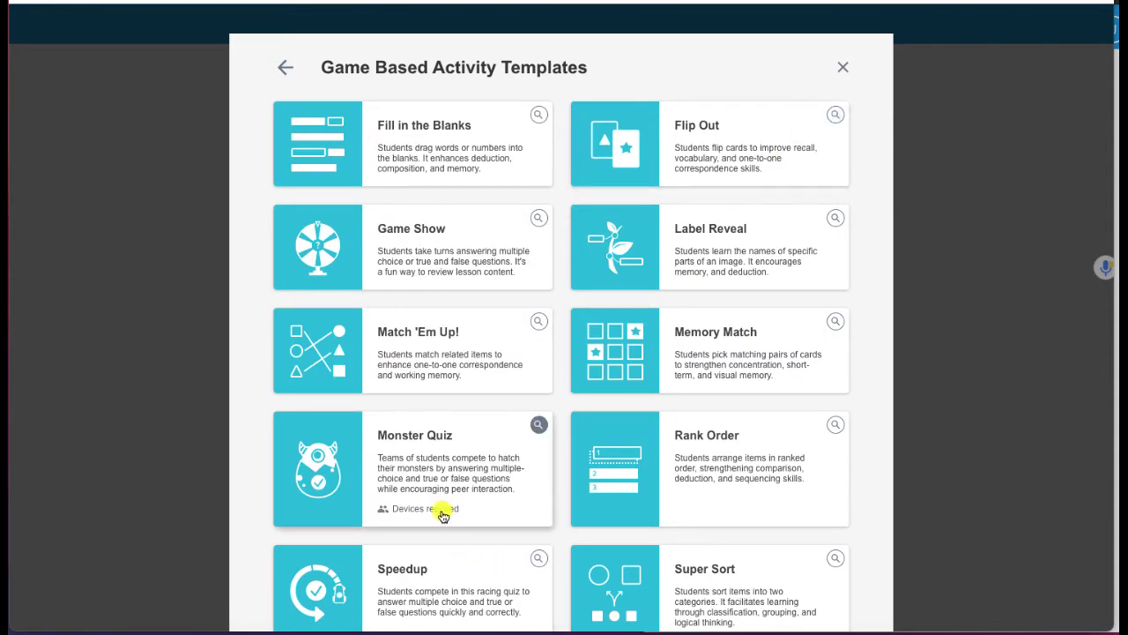
click(537, 562)
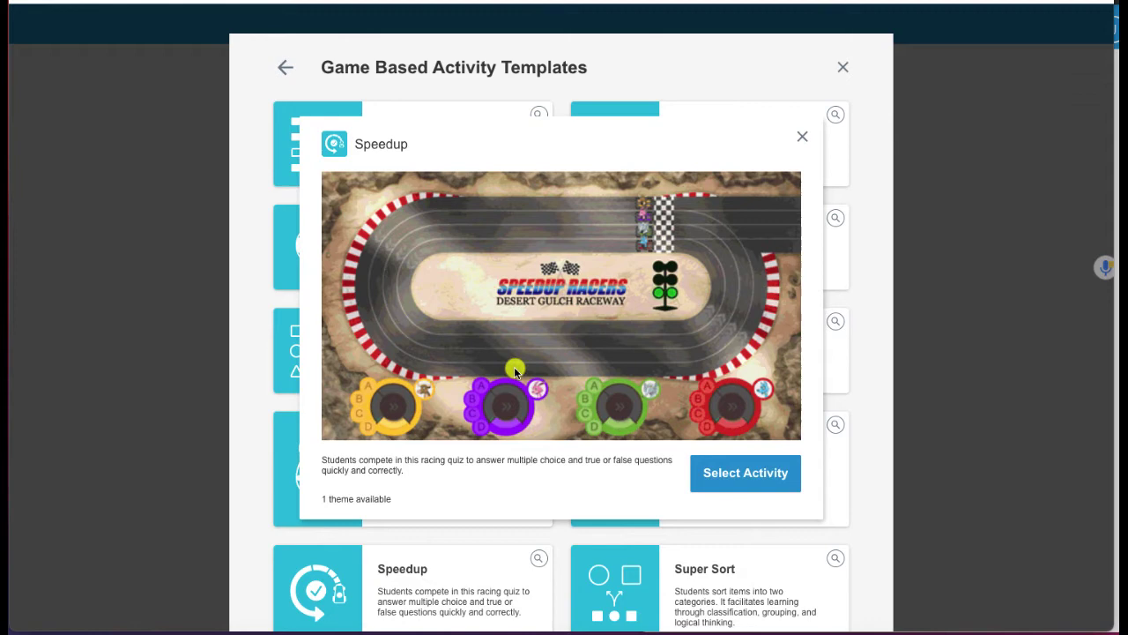
click(801, 138)
scroll(522, 443, down, 3)
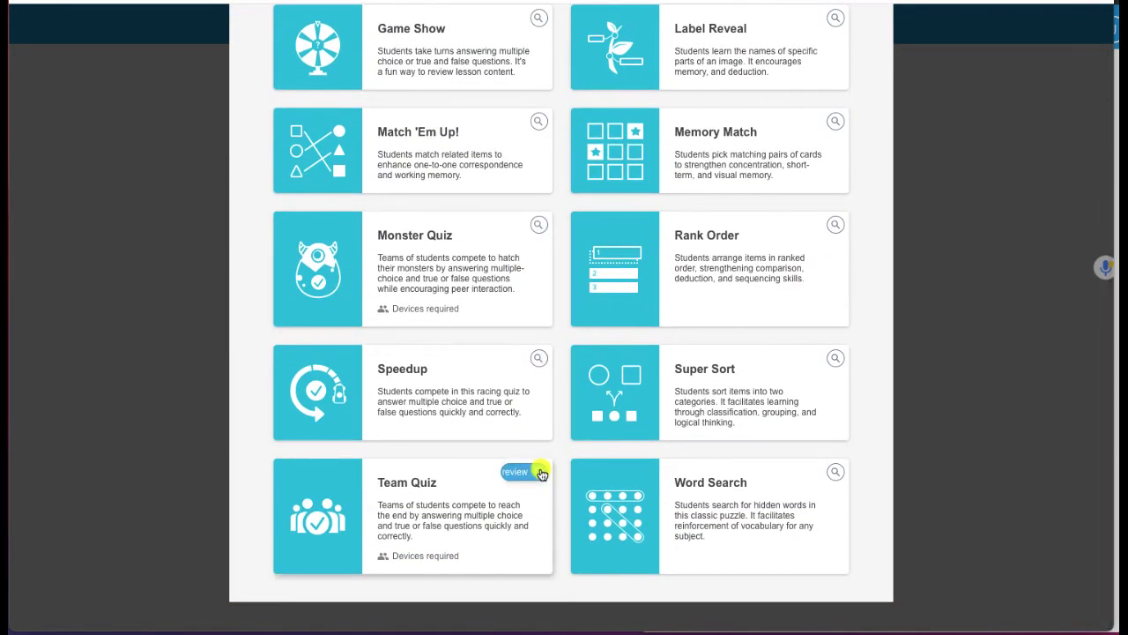
click(537, 471)
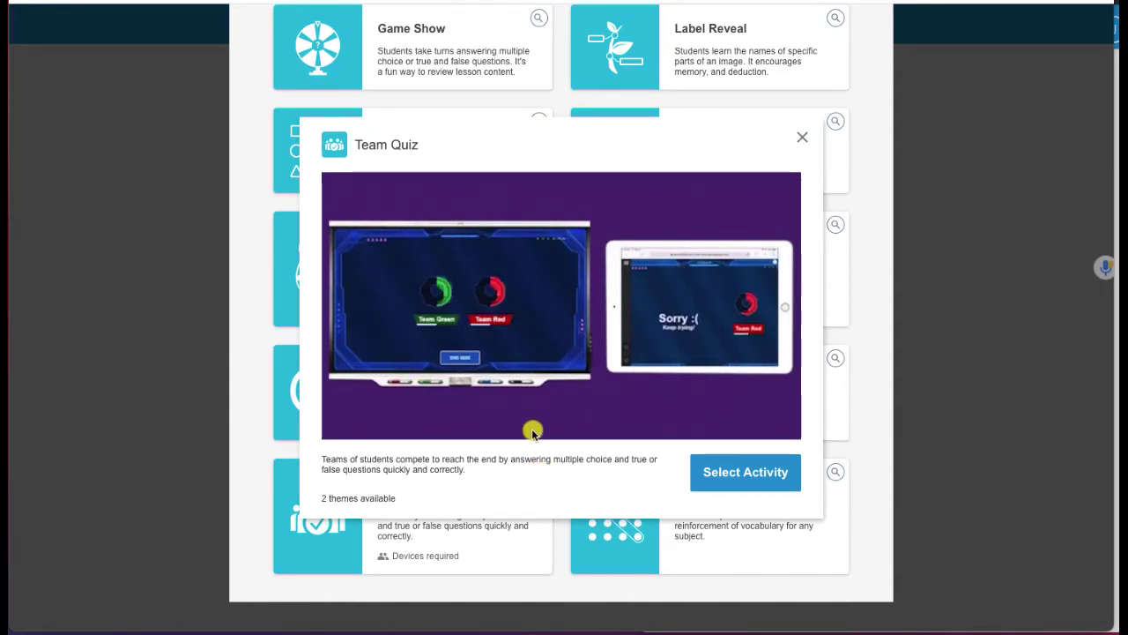
click(802, 136)
scroll(691, 330, up, 1)
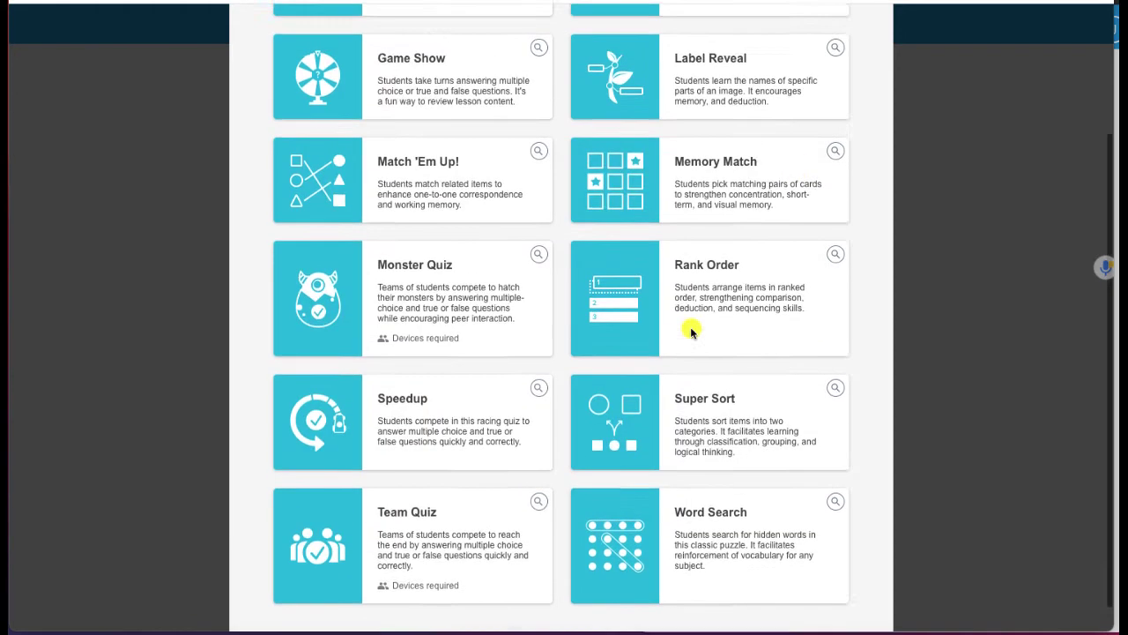
scroll(691, 331, up, 3)
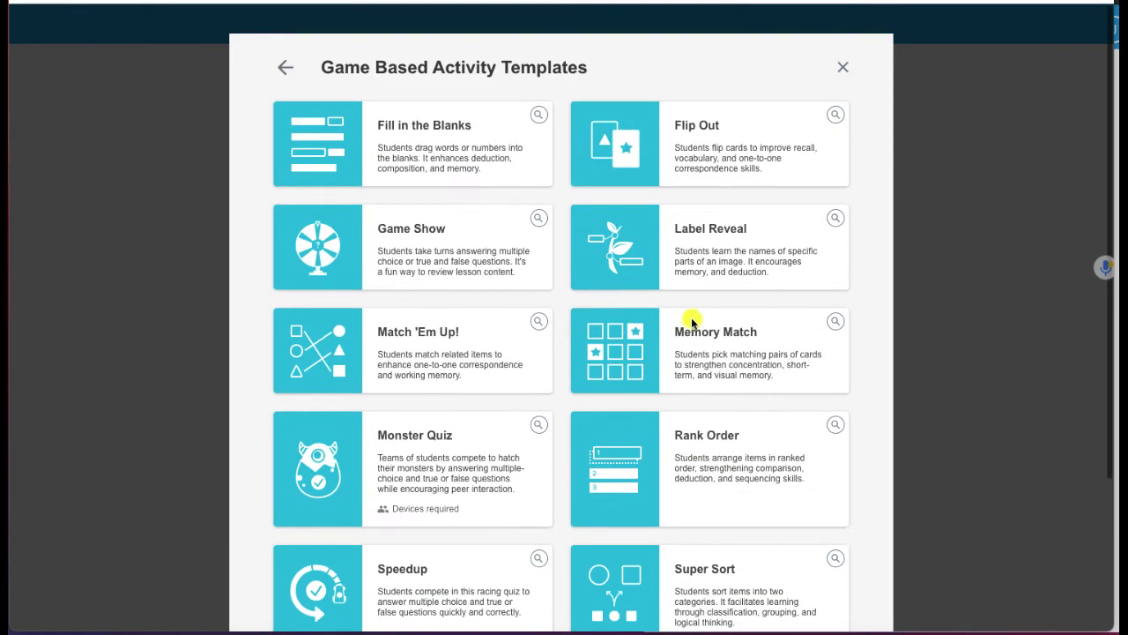
click(802, 117)
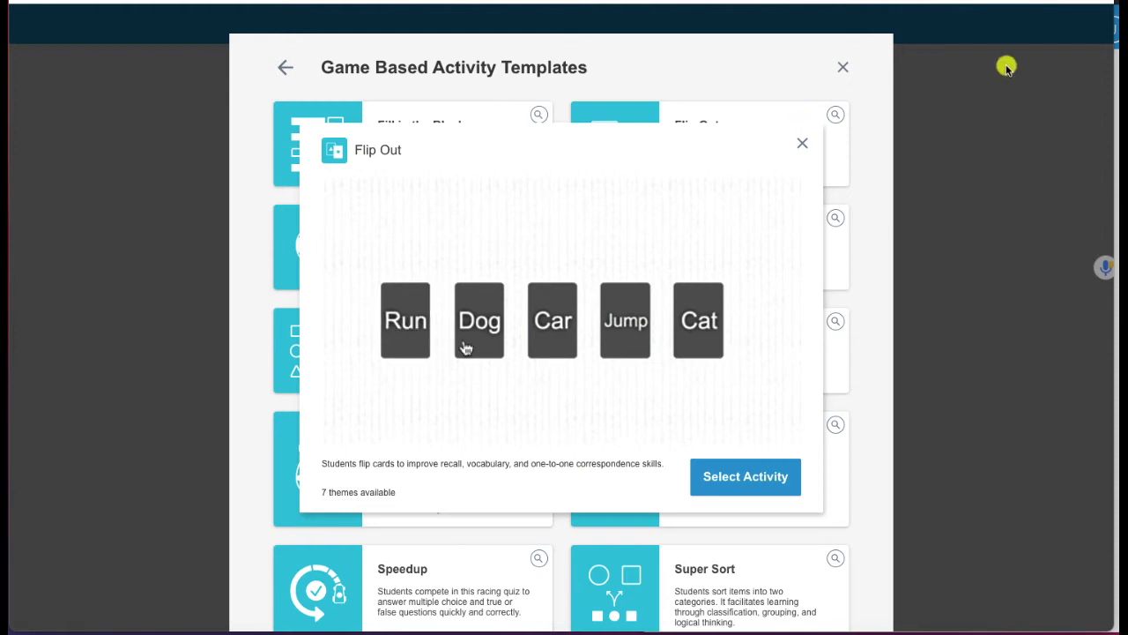
click(802, 145)
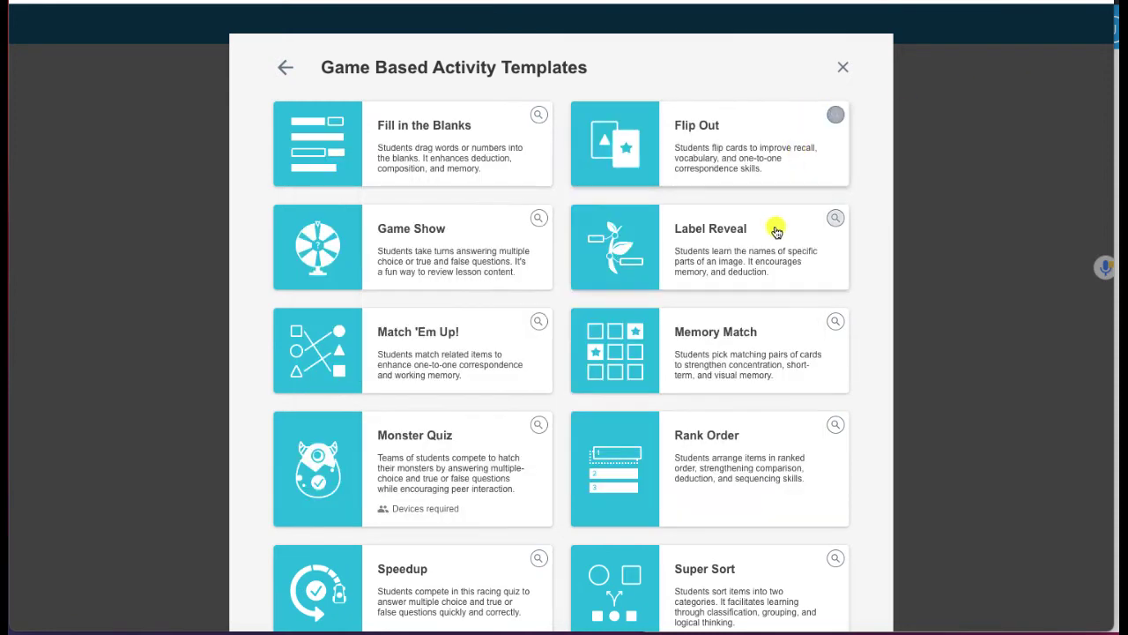
click(836, 222)
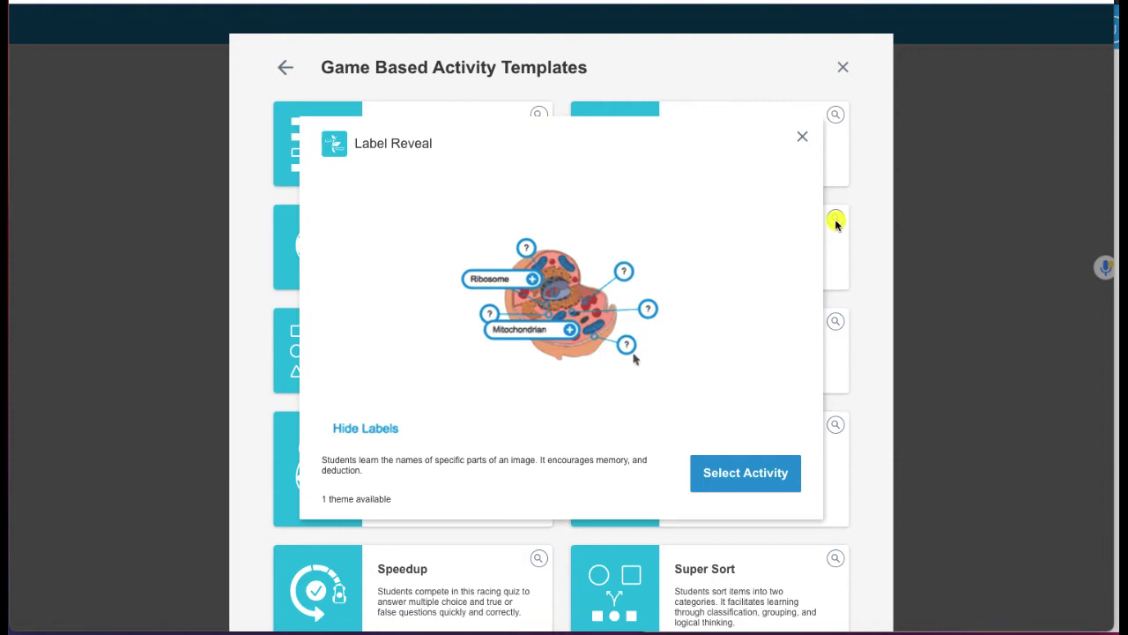
click(834, 323)
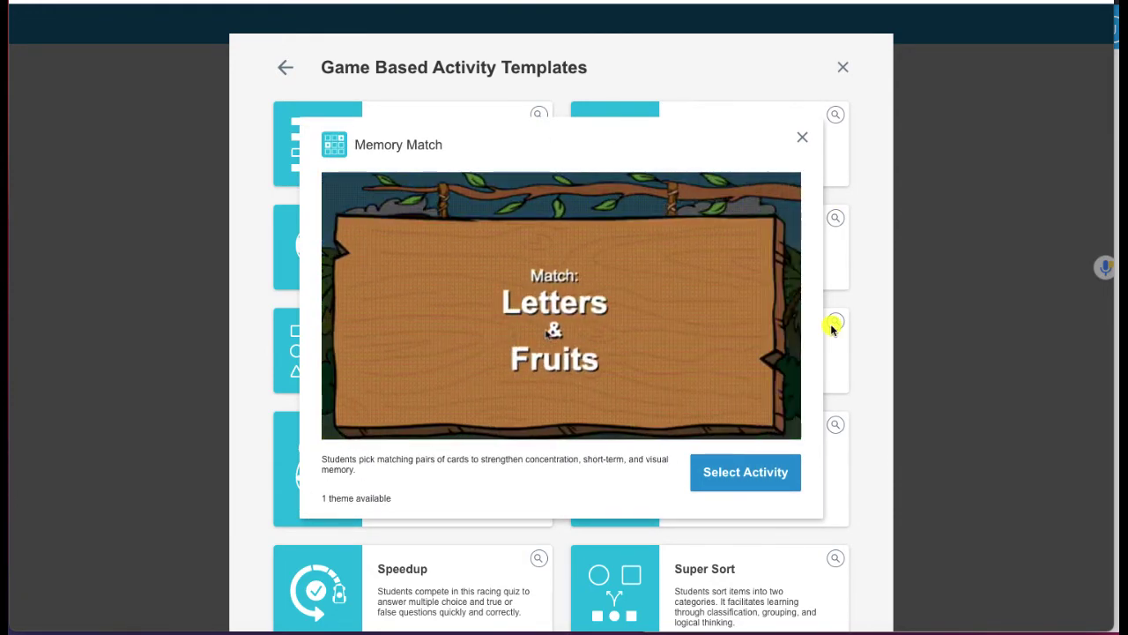
click(800, 139)
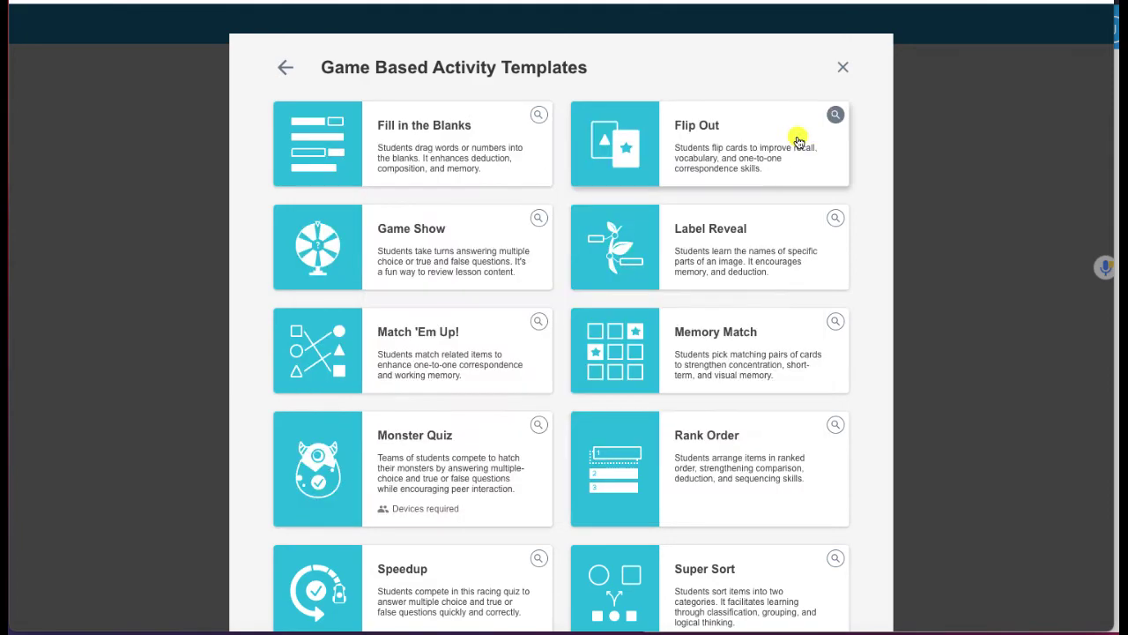
Preview and close the Rank Order and Super Sort templates
click(712, 438)
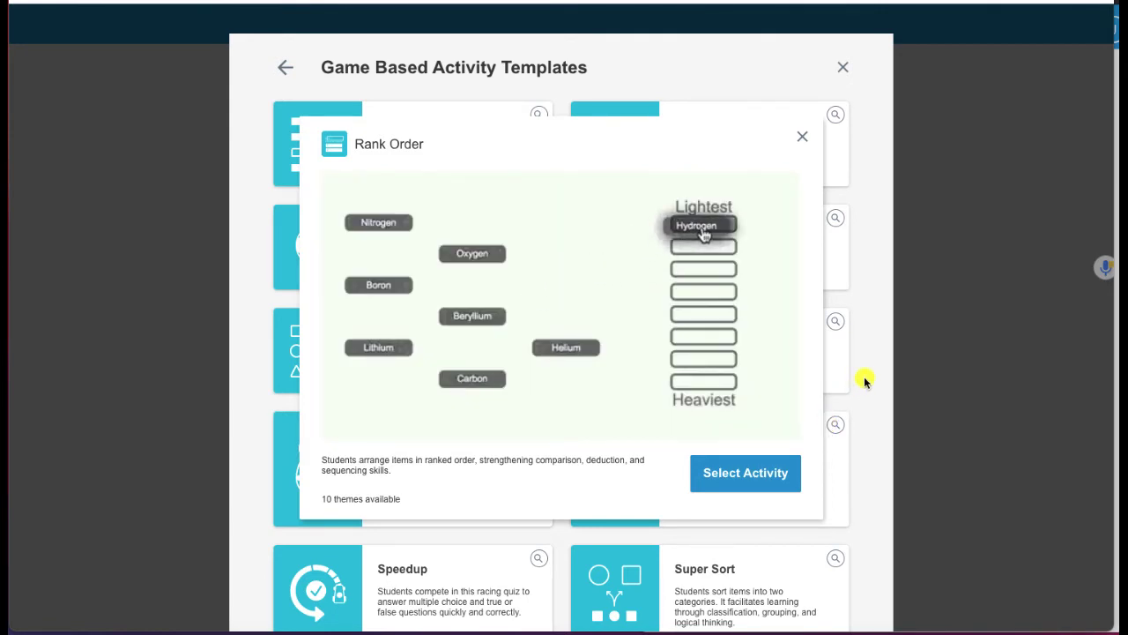
click(802, 136)
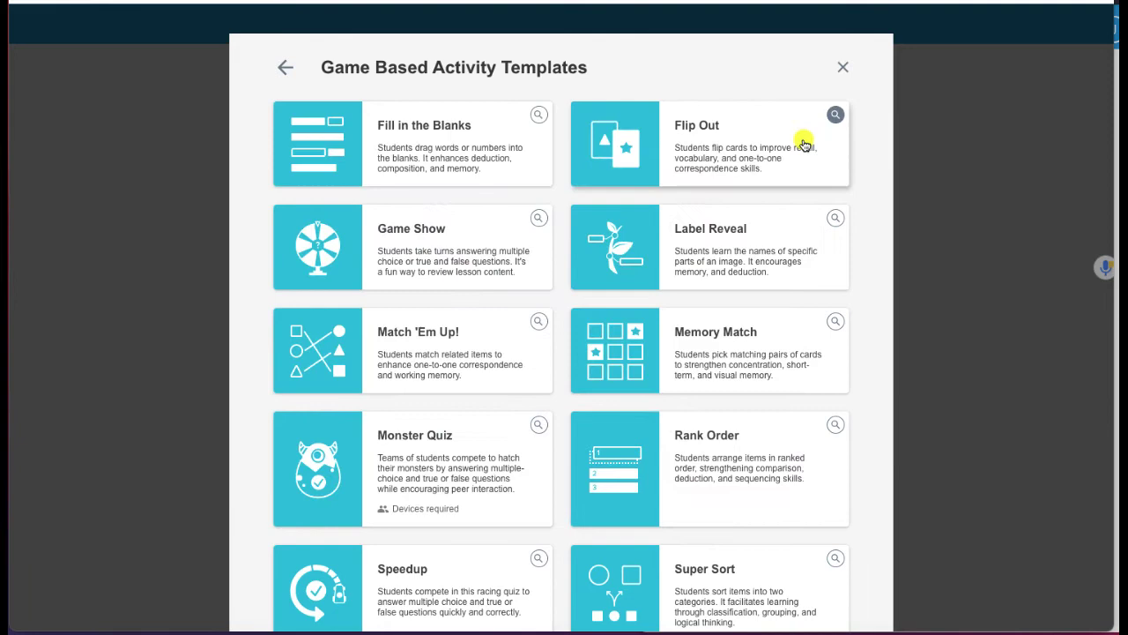
scroll(776, 379, down, 2)
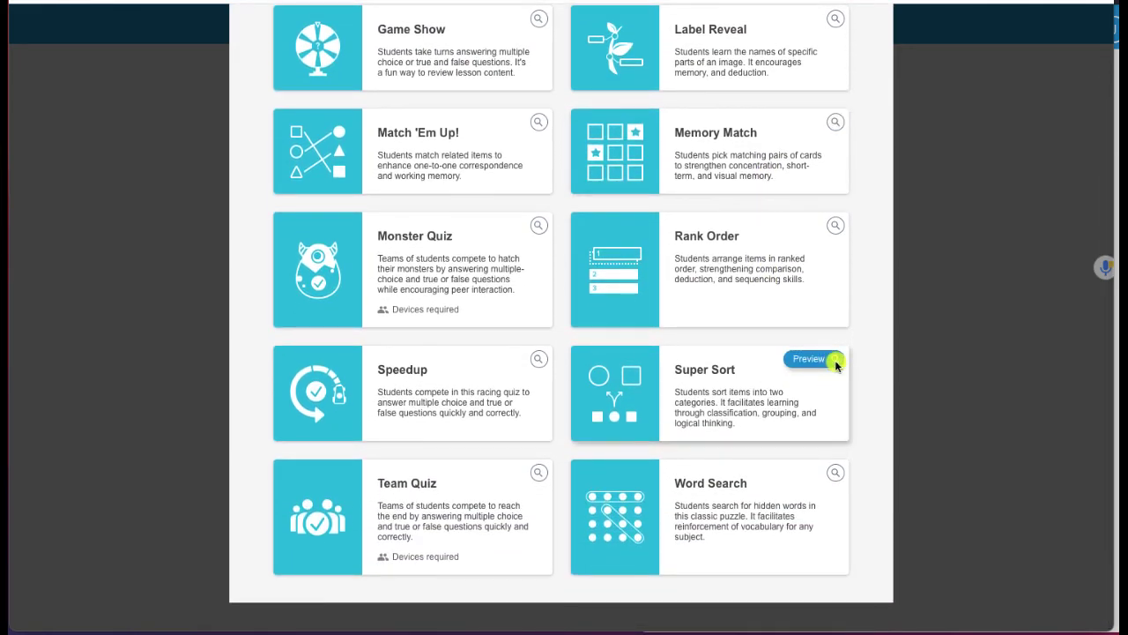
click(836, 362)
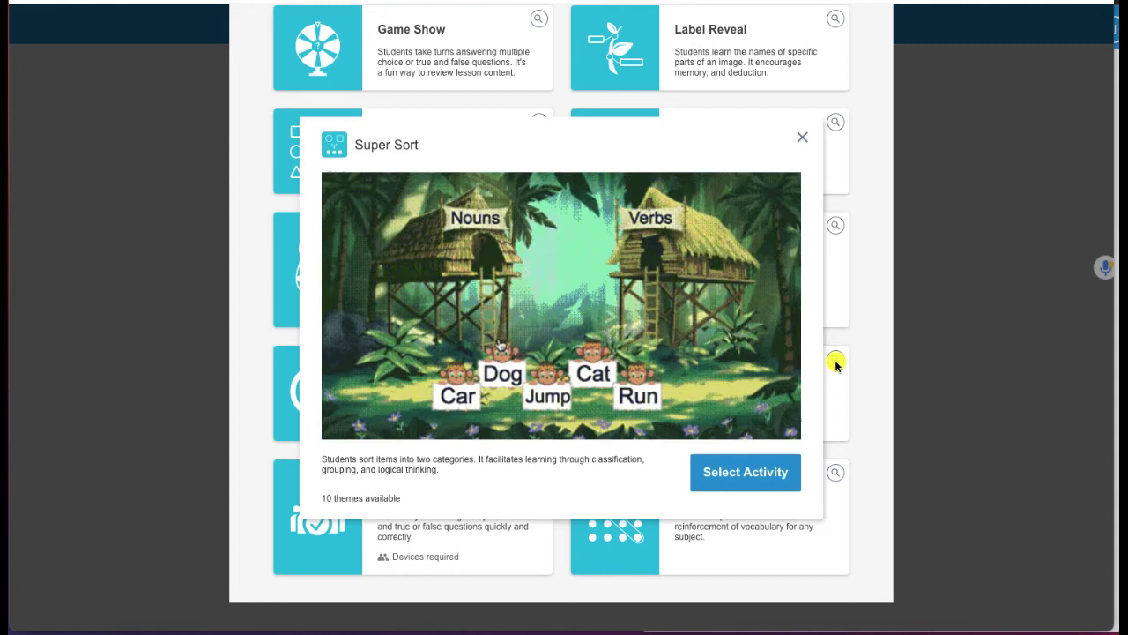
click(802, 138)
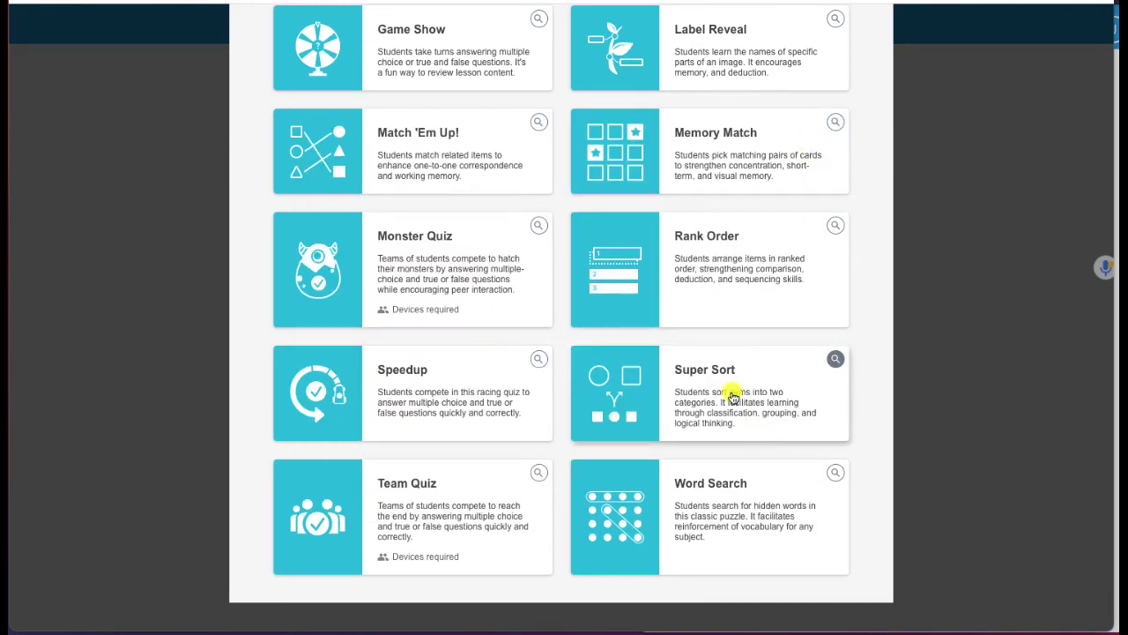
Preview the Word Search template, then reopen the Super Sort preview
click(836, 473)
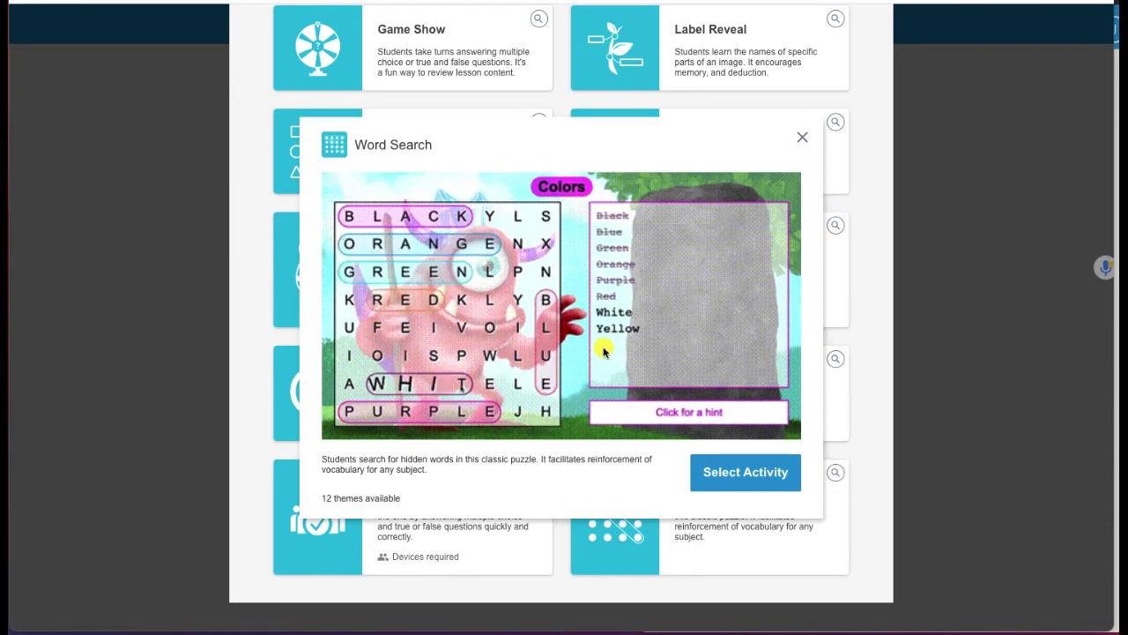
click(802, 141)
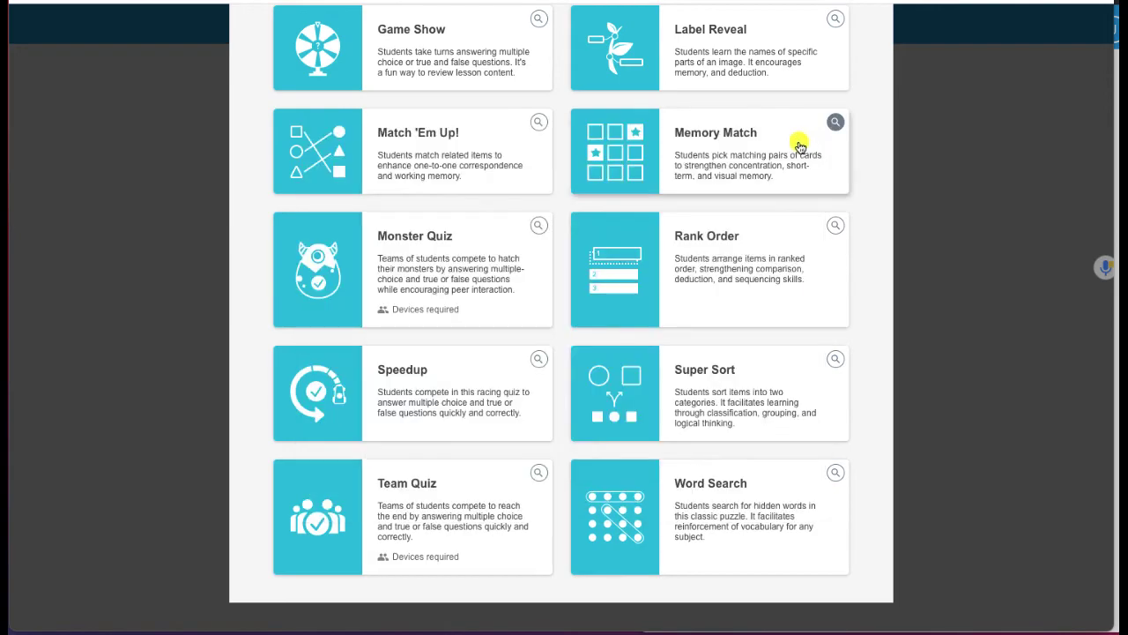
scroll(740, 342, up, 3)
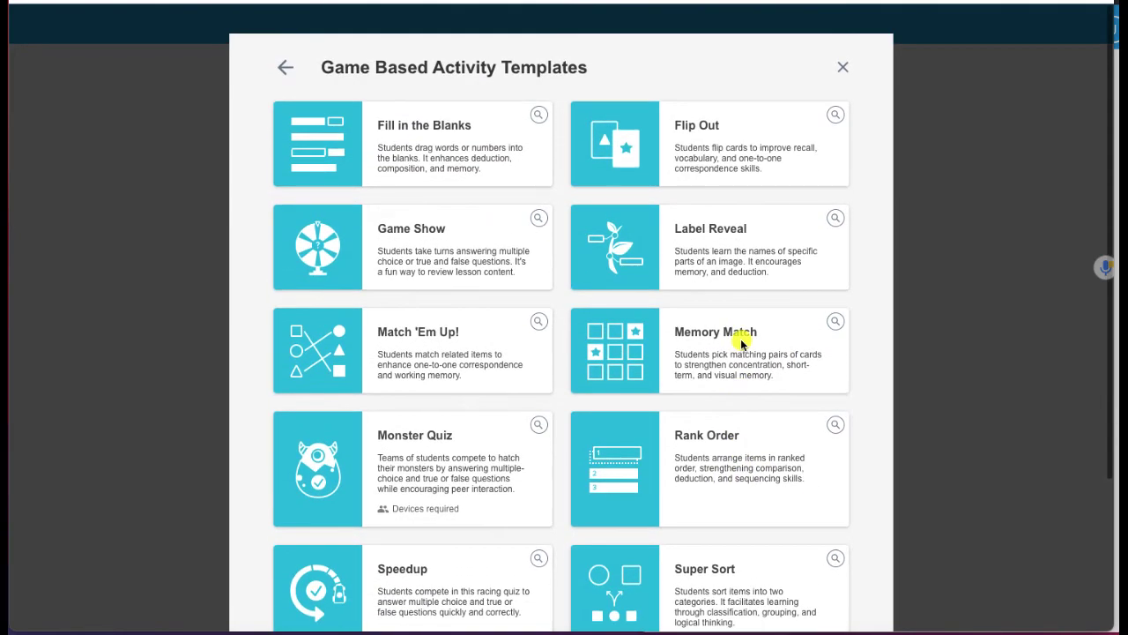
scroll(741, 342, down, 3)
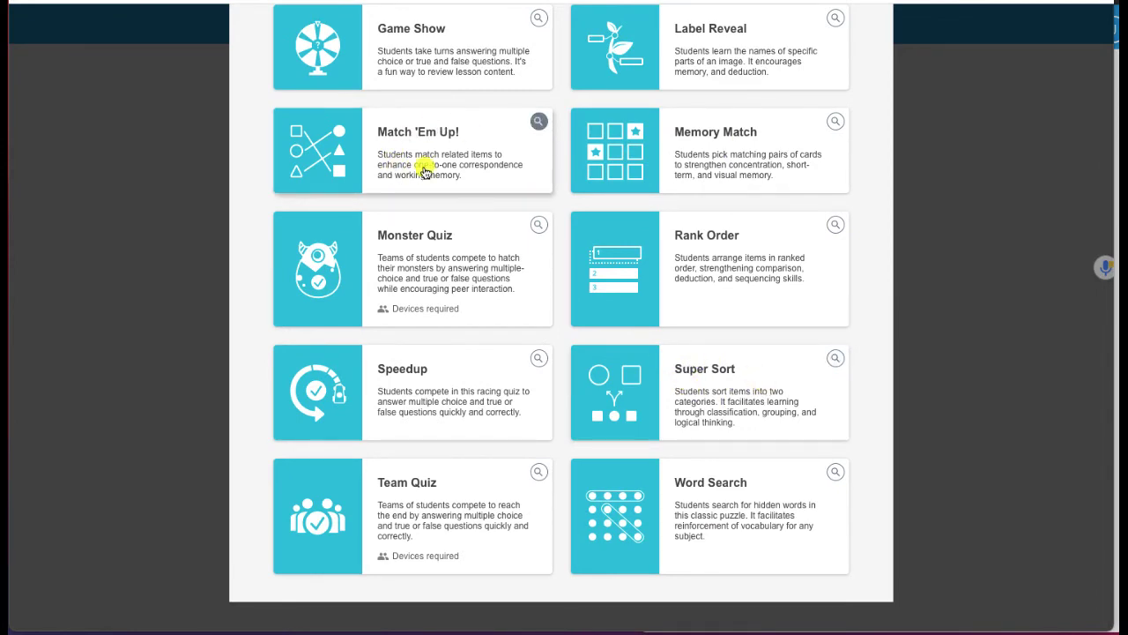
scroll(399, 264, up, 3)
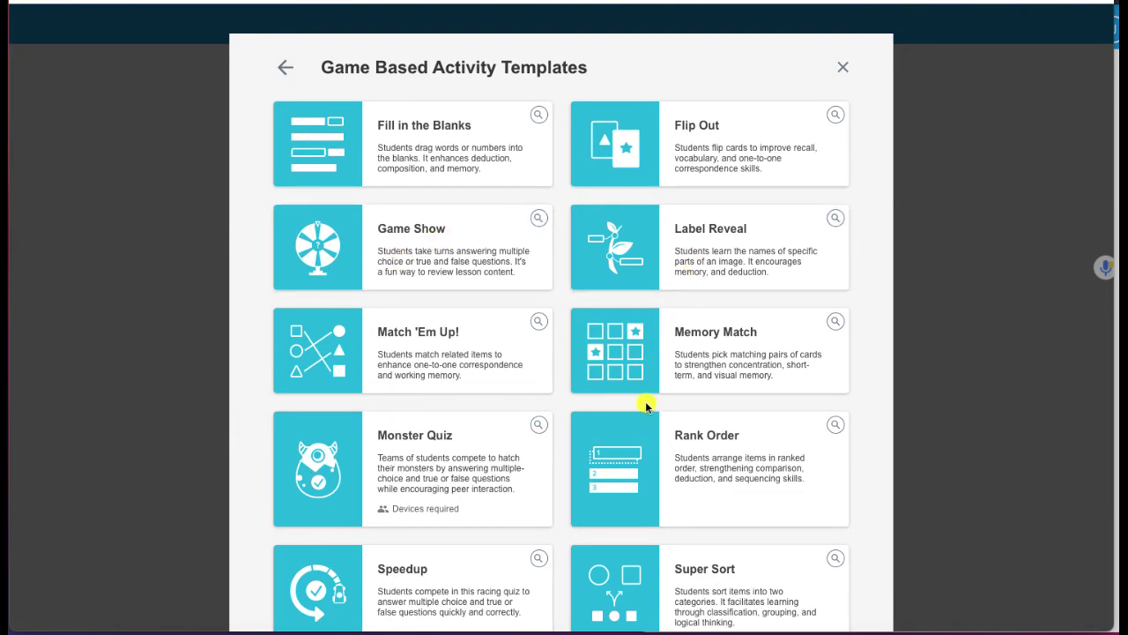
scroll(643, 403, down, 3)
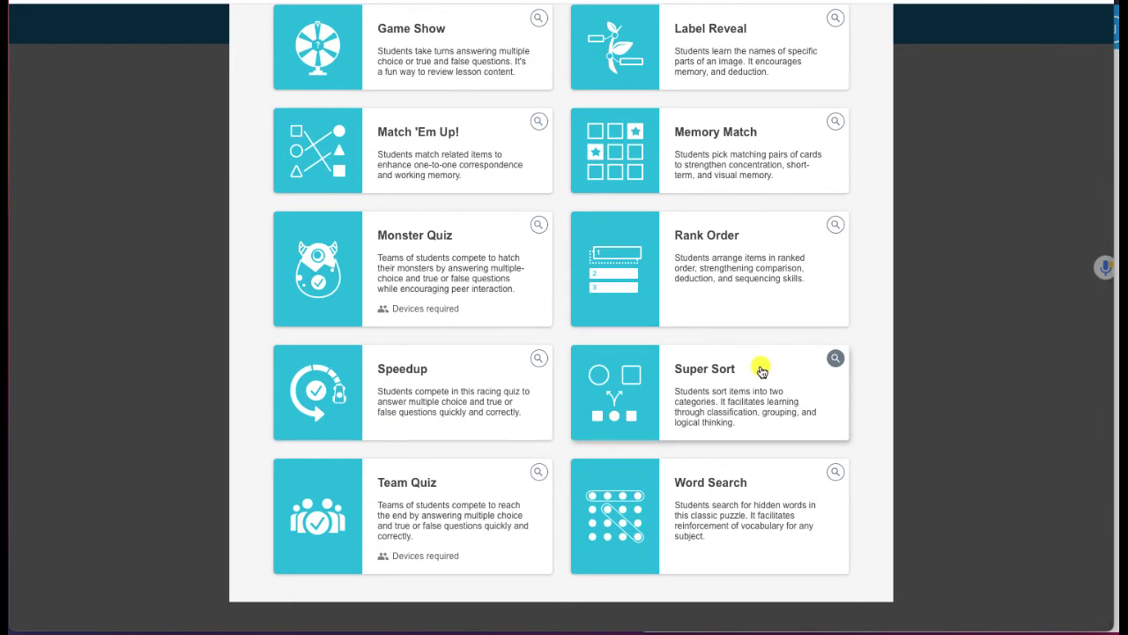
click(832, 364)
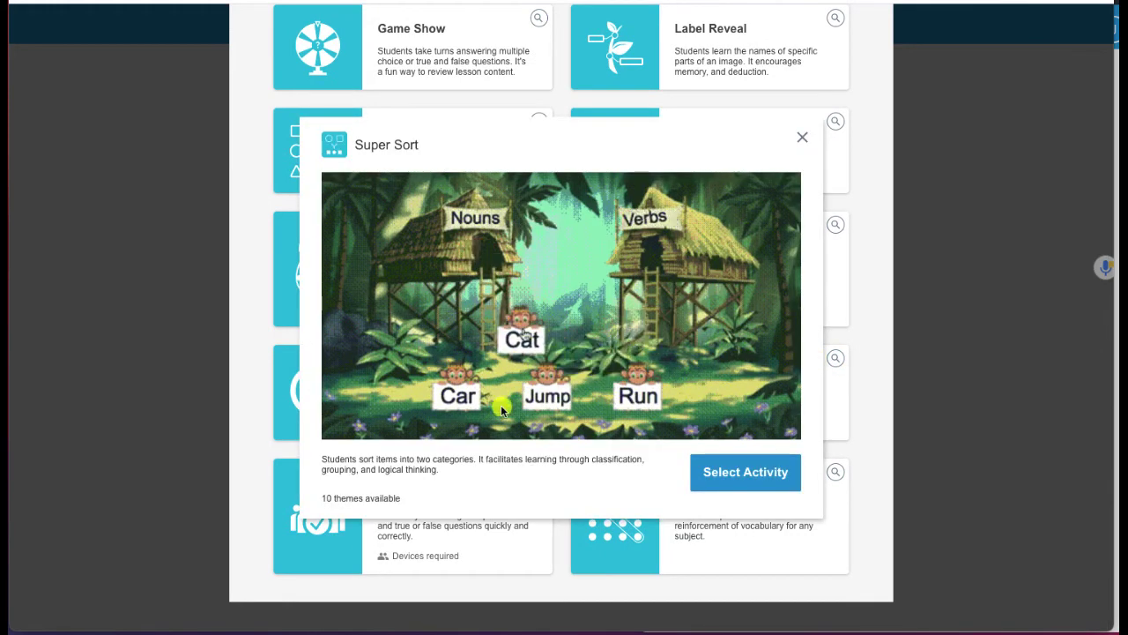
Choose Super Sort and name its two categories hot and cold
click(746, 475)
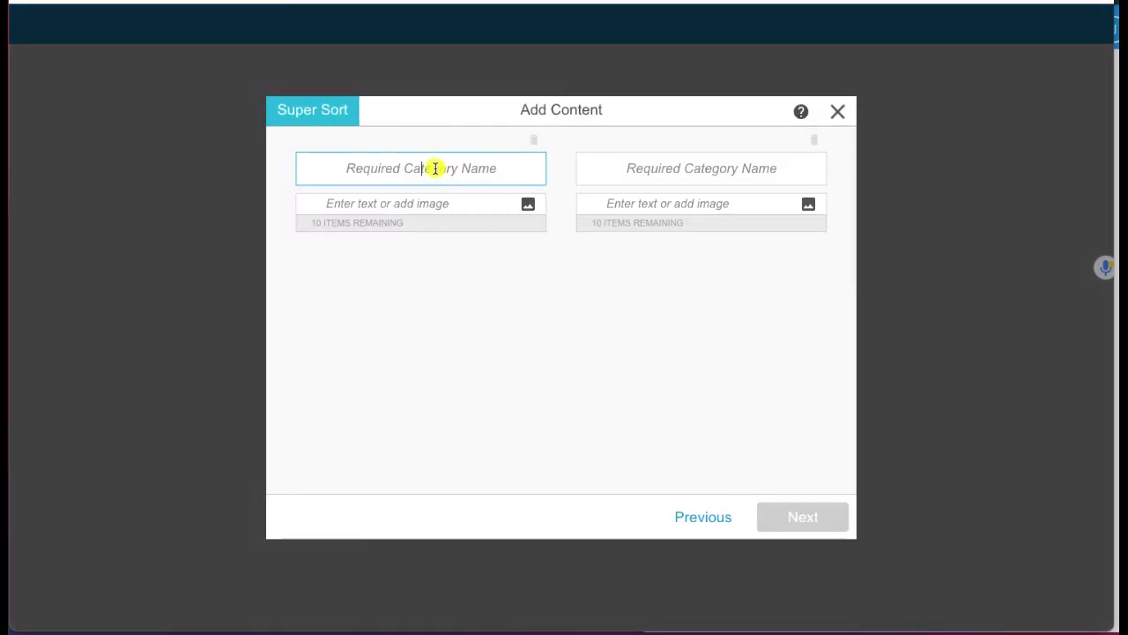
text(hot)
click(709, 168)
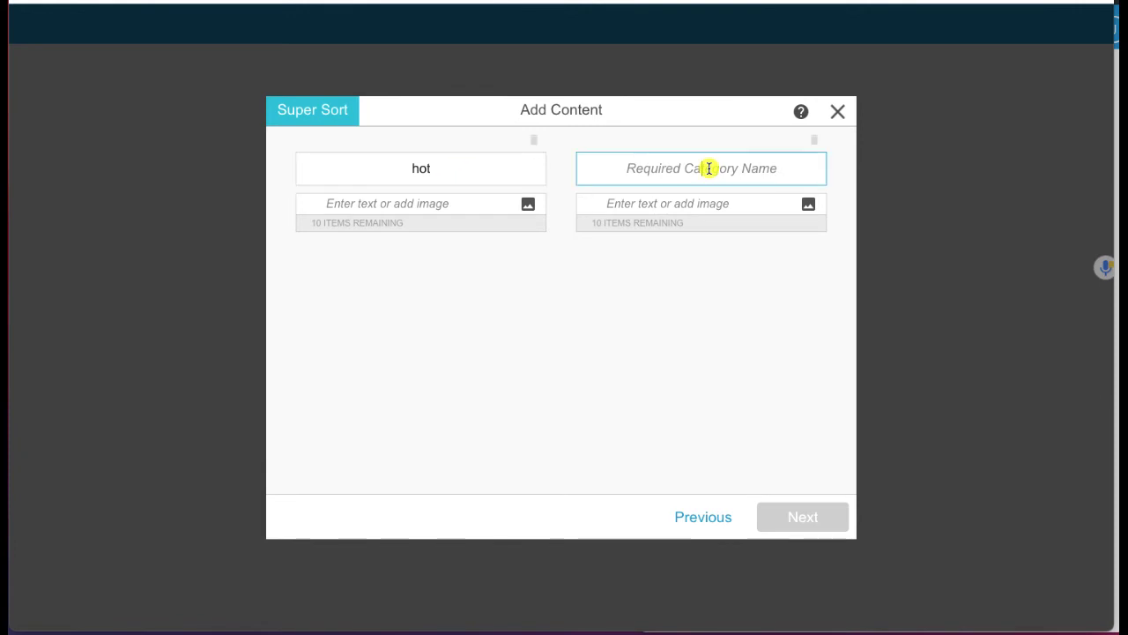
text(cold)
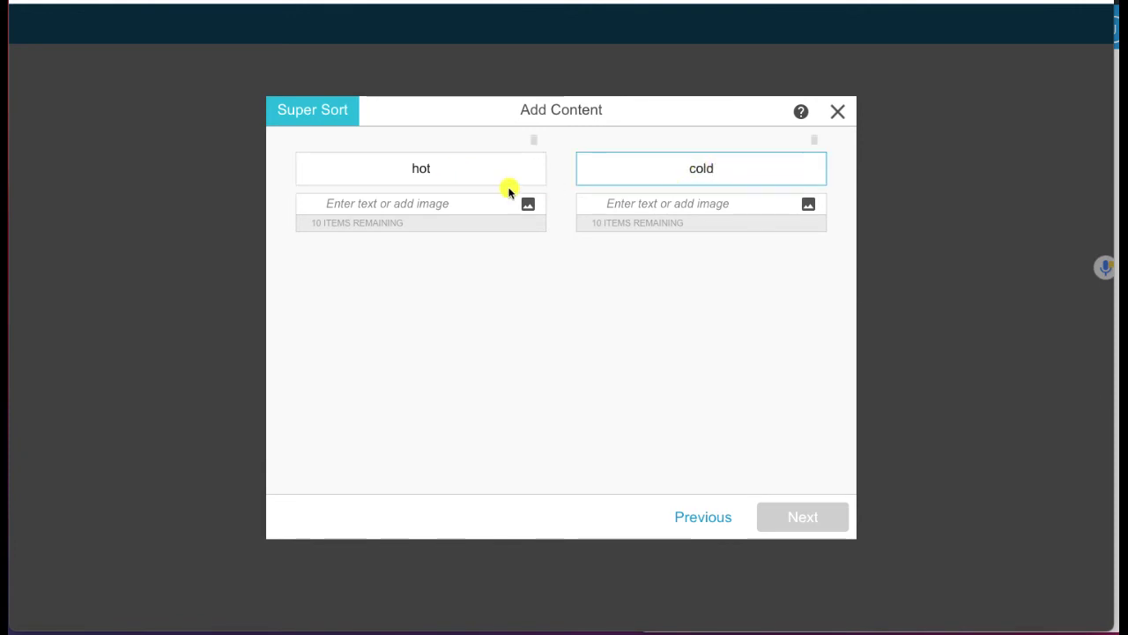
Add fire, sun, summer and coffee - latte to the hot category
click(467, 201)
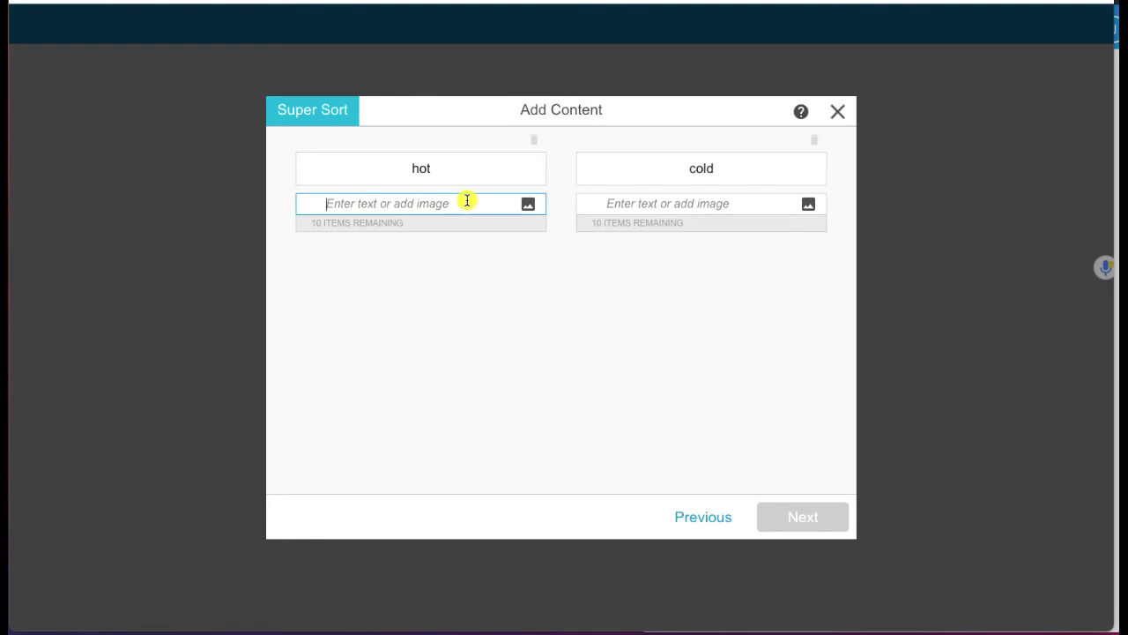
text(fire)
key(Return)
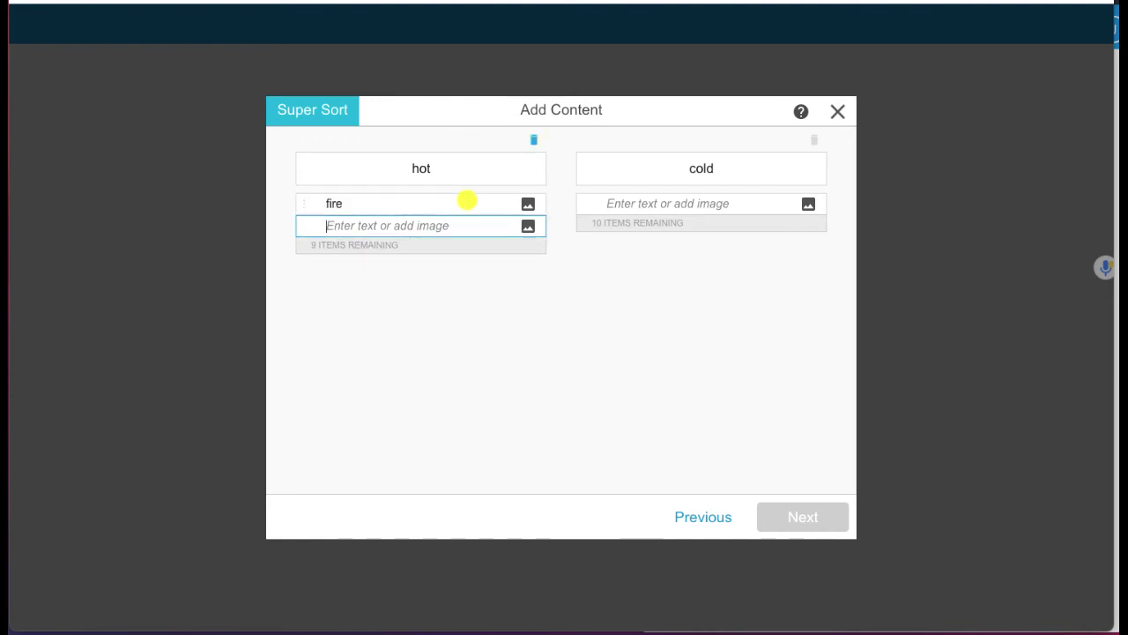
text(sun)
key(Return)
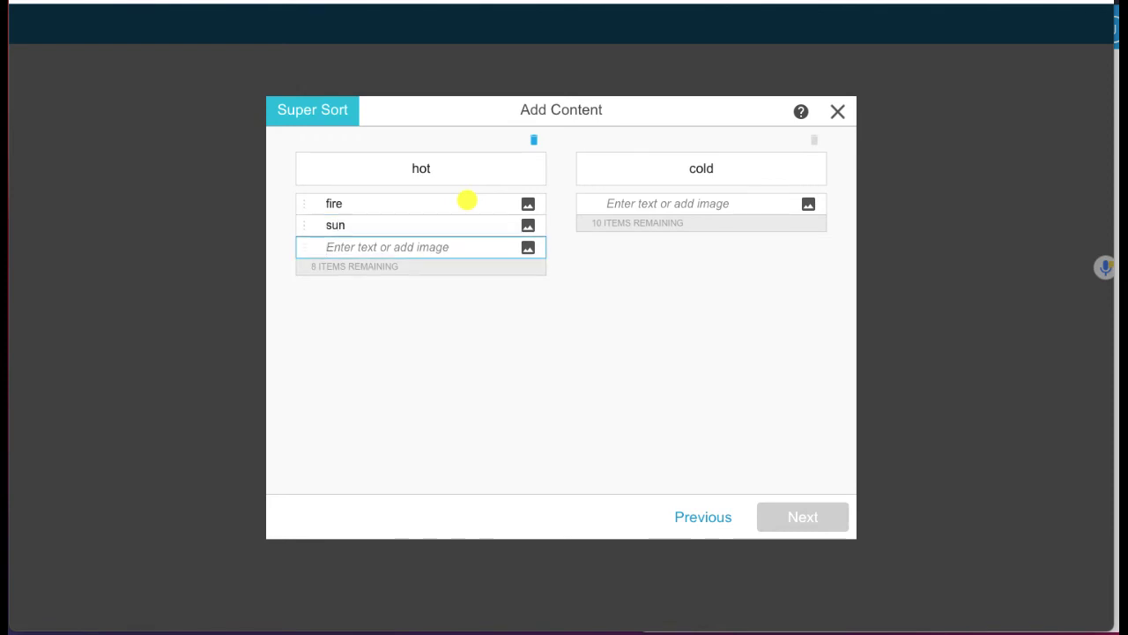
text(summer)
key(Return)
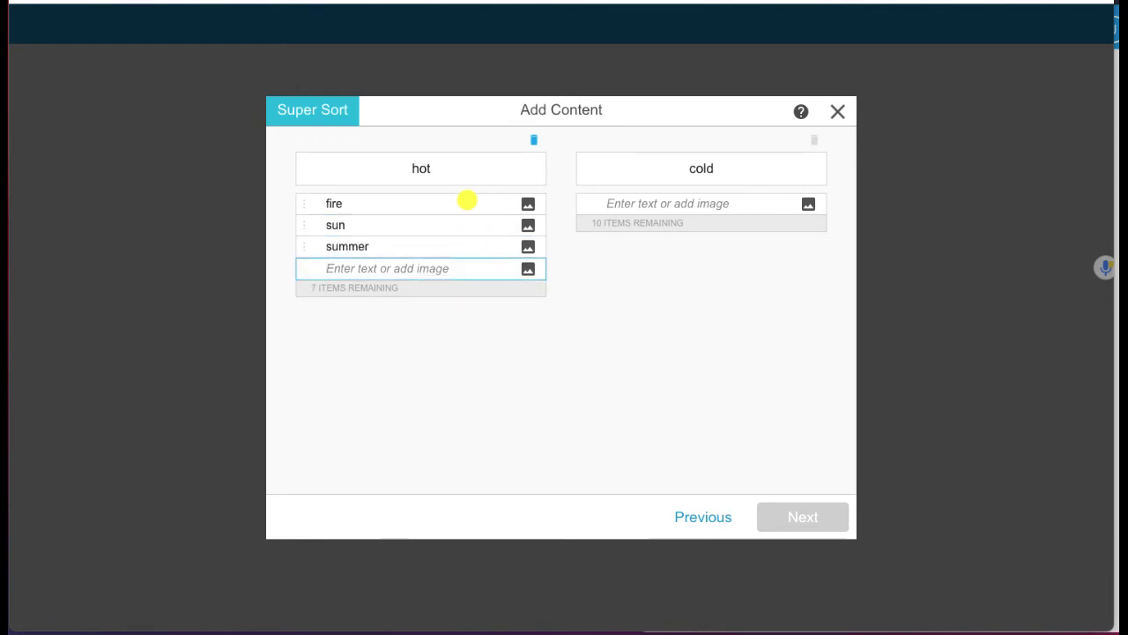
text(coffee - latte)
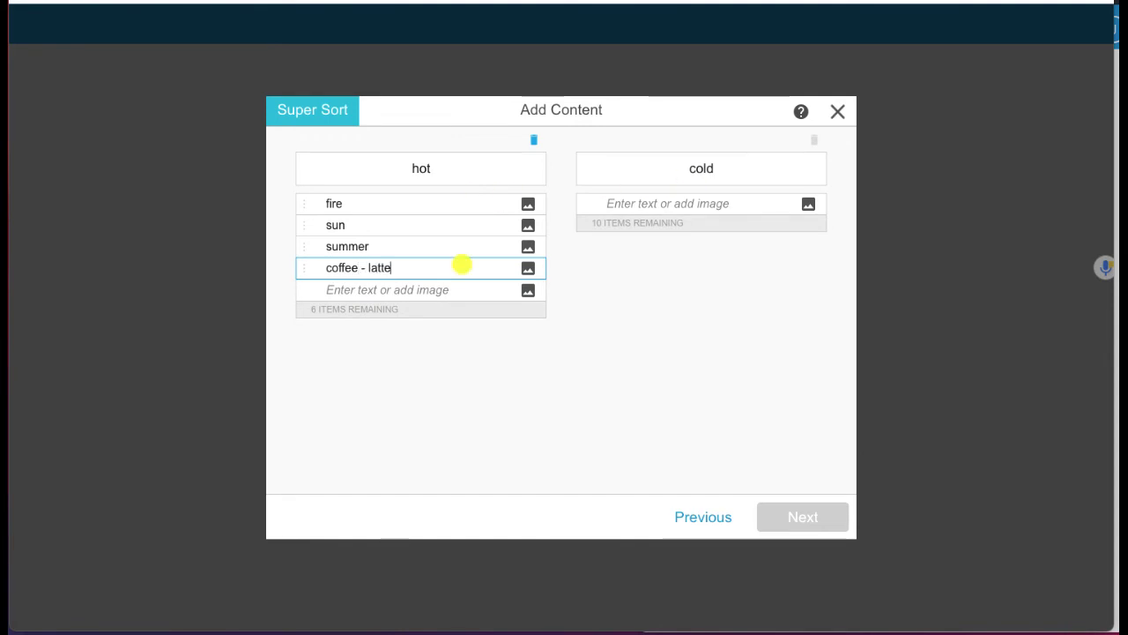
Add iced coffee, ice, snow and winter to the cold category
click(666, 211)
text(ic)
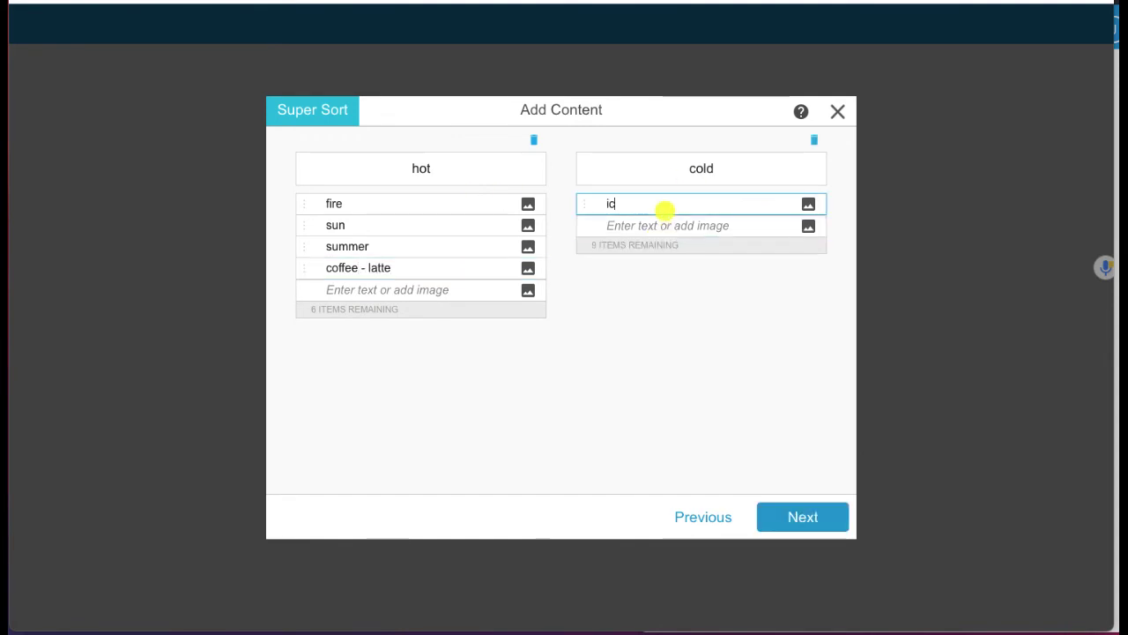
text(ed coffee)
key(Return)
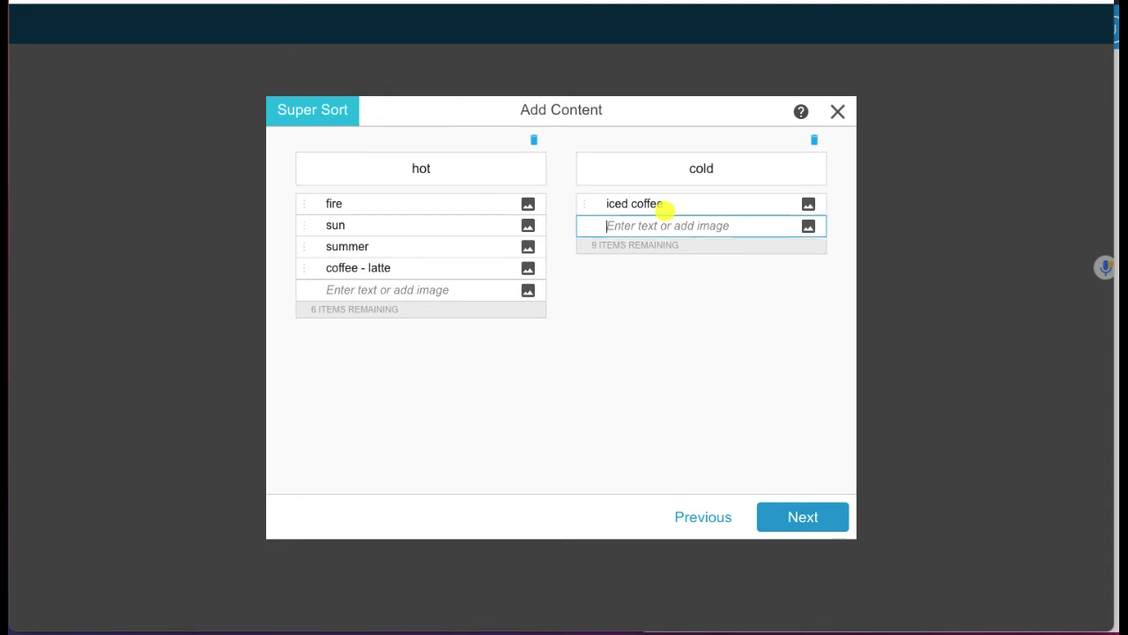
text(ice)
key(Return)
text(snow)
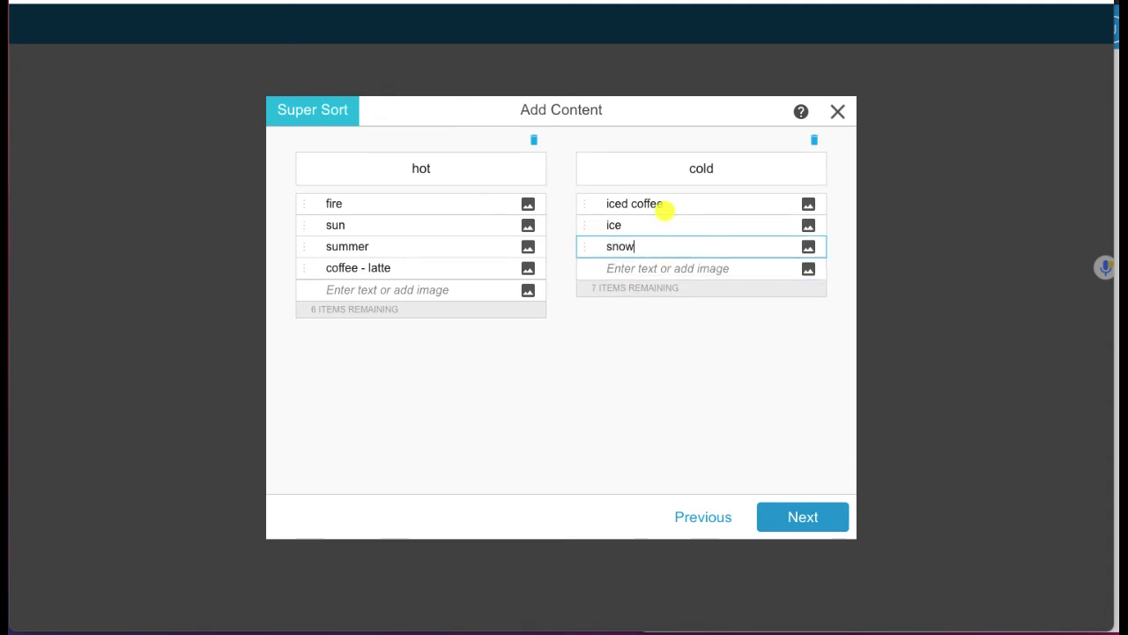
key(Return)
text(winter)
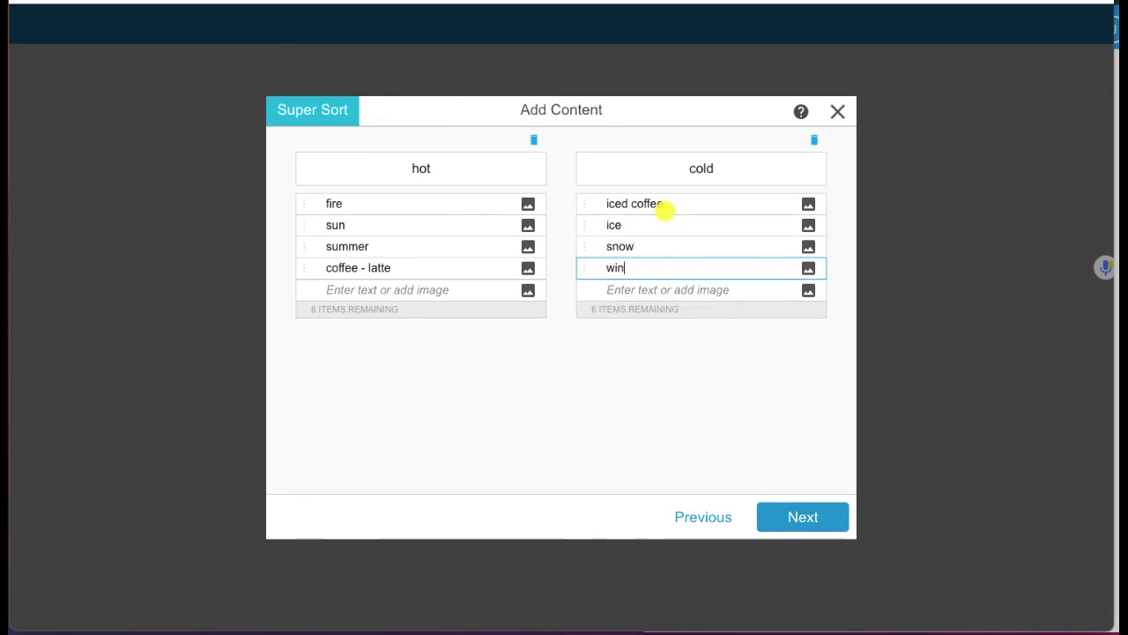
Finish the Super Sort activity with the Pirates theme
click(800, 515)
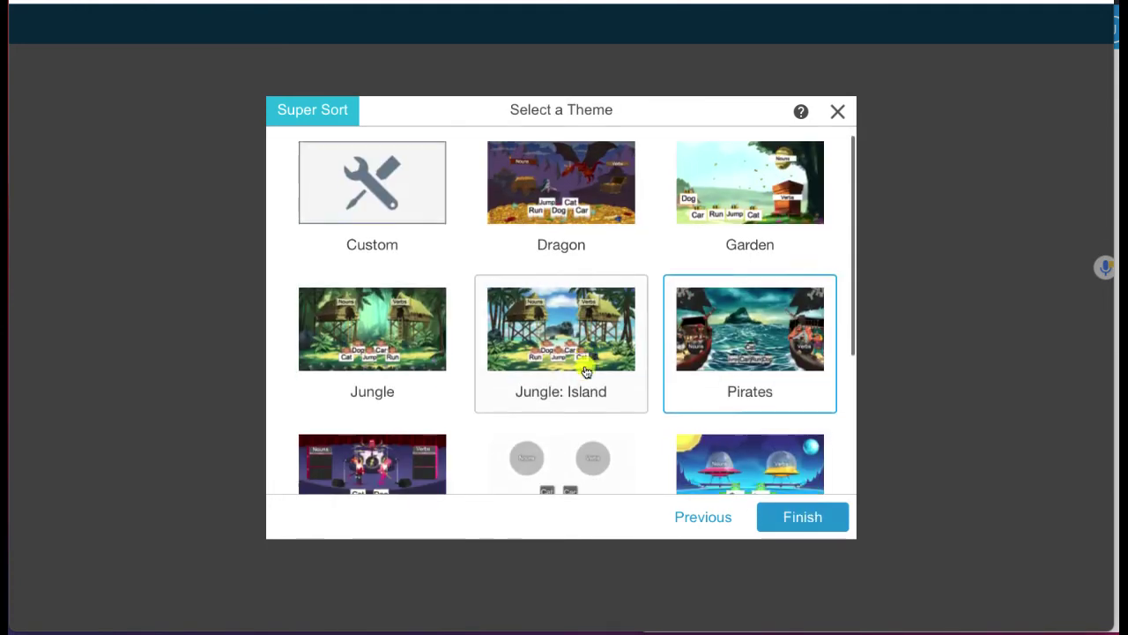
scroll(573, 367, down, 3)
scroll(587, 370, up, 3)
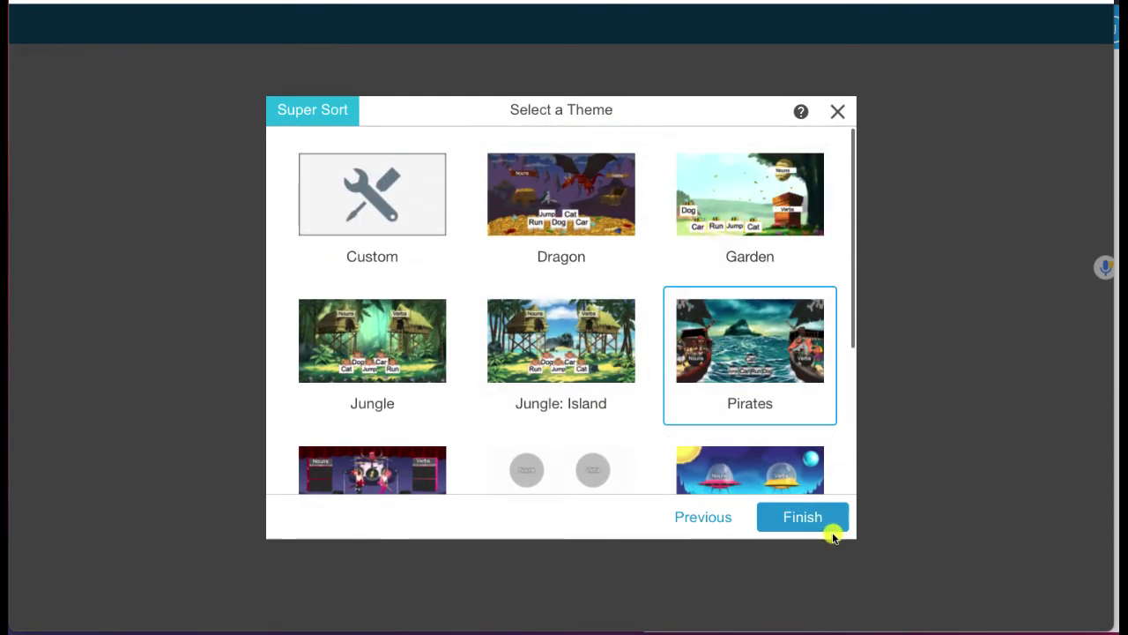
click(805, 521)
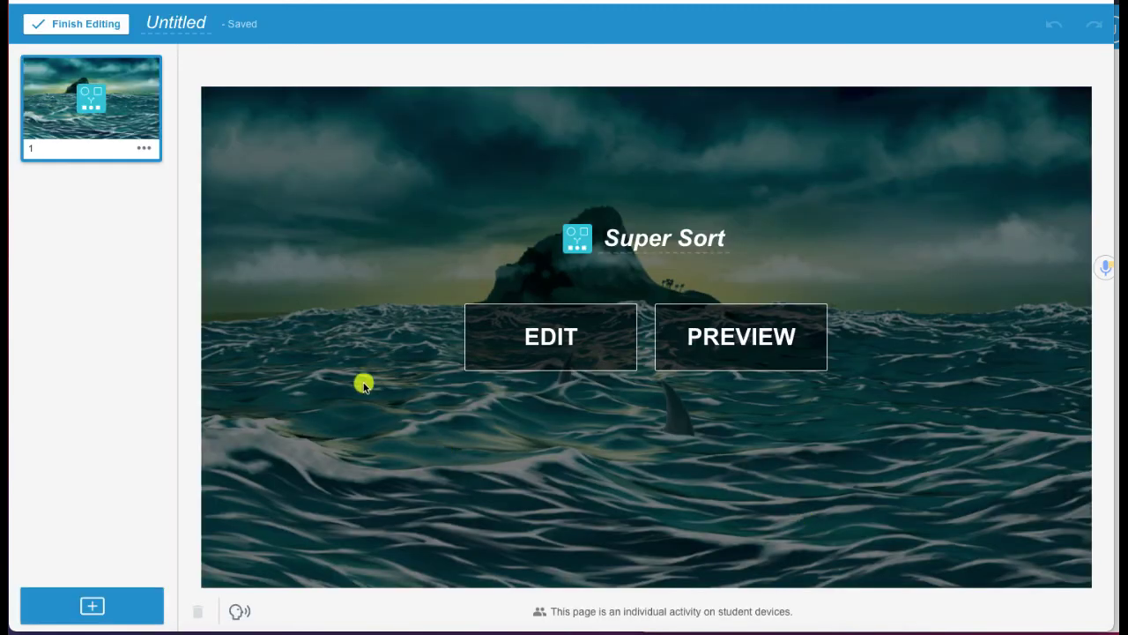
Title the lesson 'Hot and Cold' and exit to the class dashboard
click(186, 22)
text(Hot and Cold)
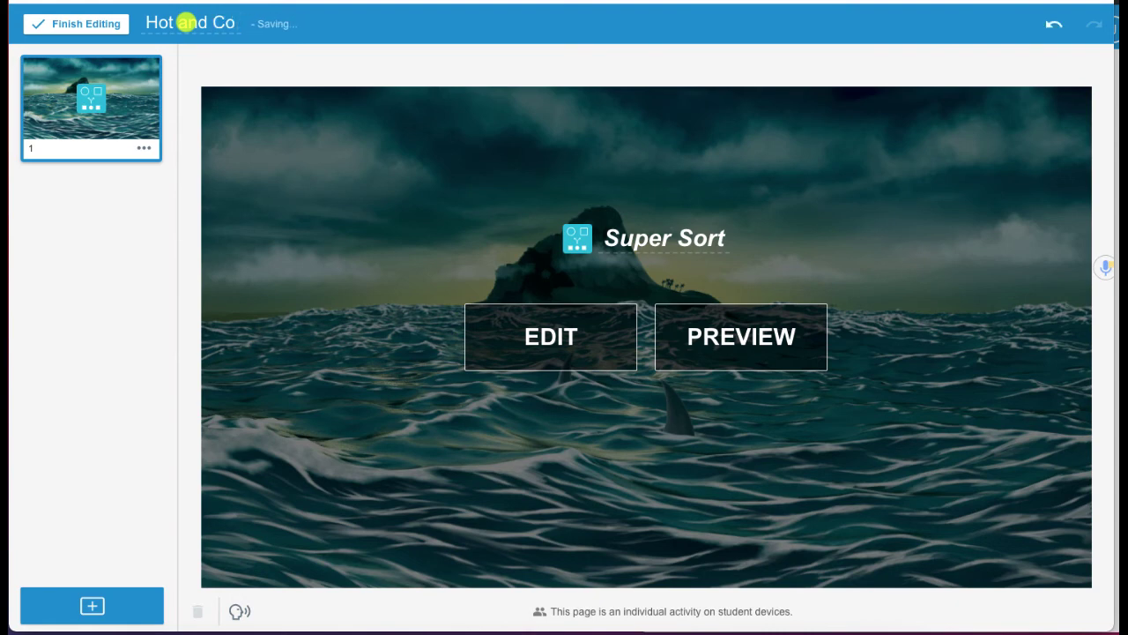
click(40, 31)
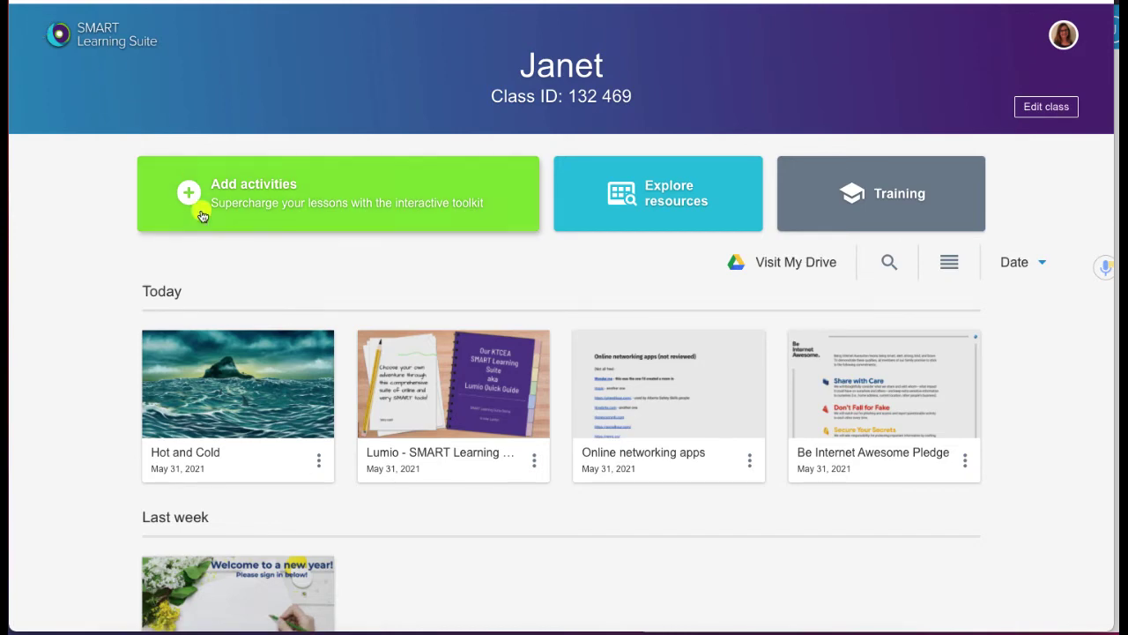
Launch the Hot and Cold lesson and start its Pirates-themed Super Sort game
mouse_move(260, 337)
click(253, 365)
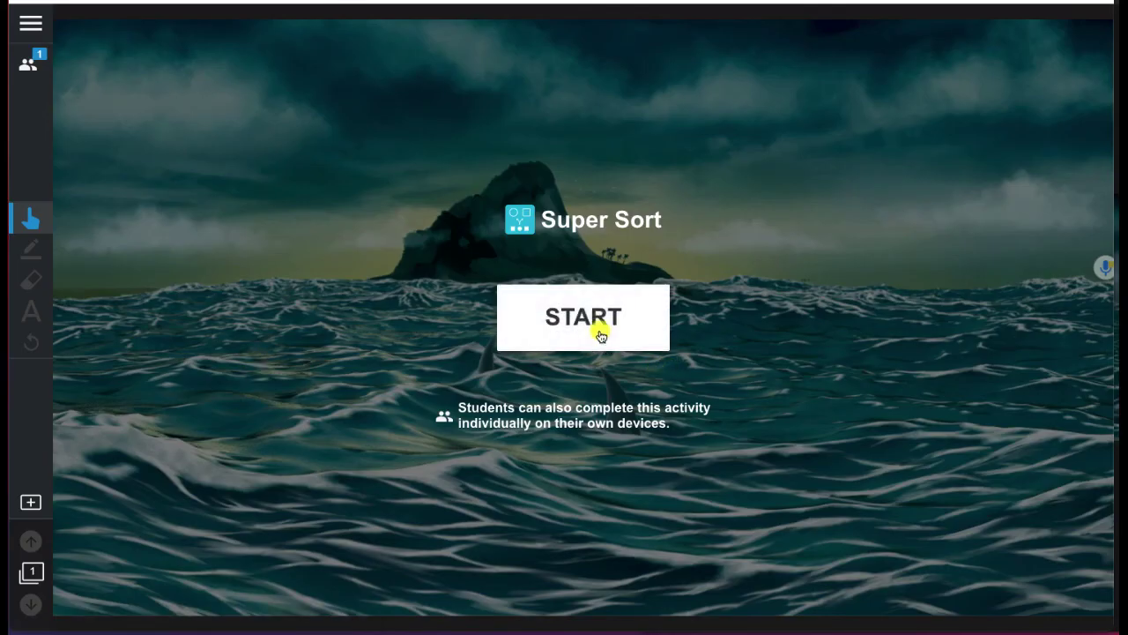
click(590, 318)
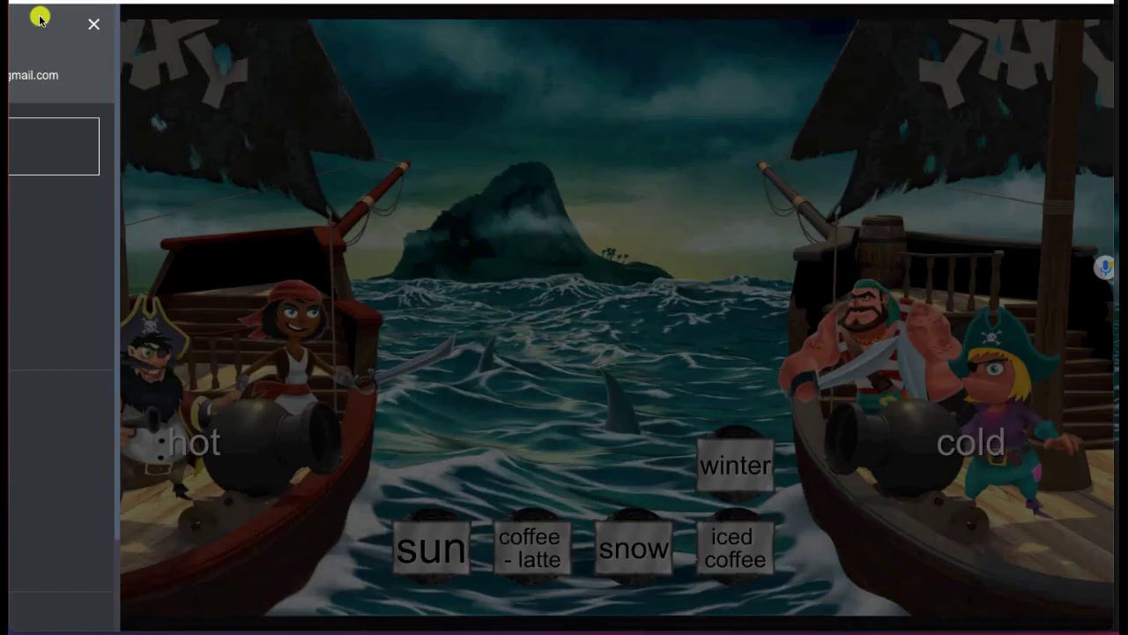
Reopen the Hot and Cold Super Sort content and apply the Garden theme
click(66, 207)
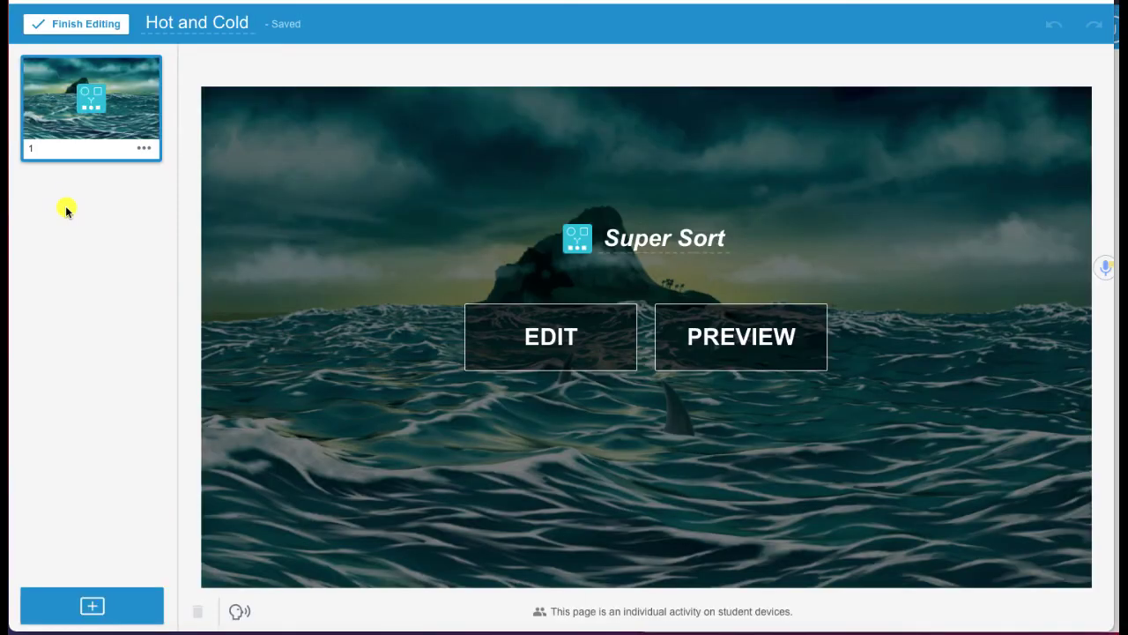
click(535, 342)
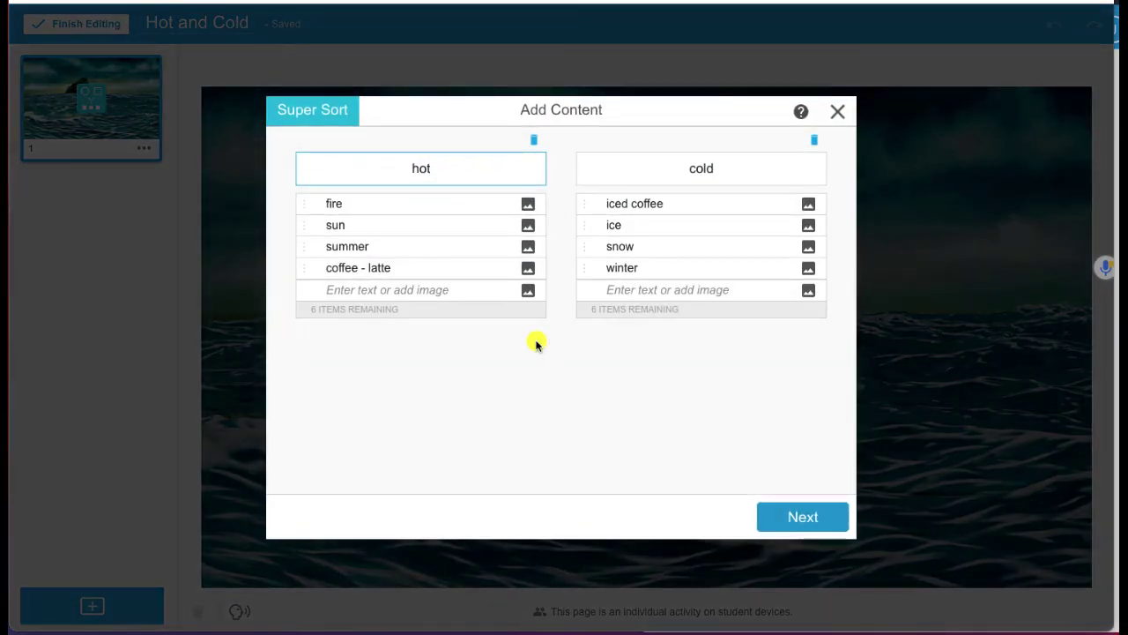
click(801, 516)
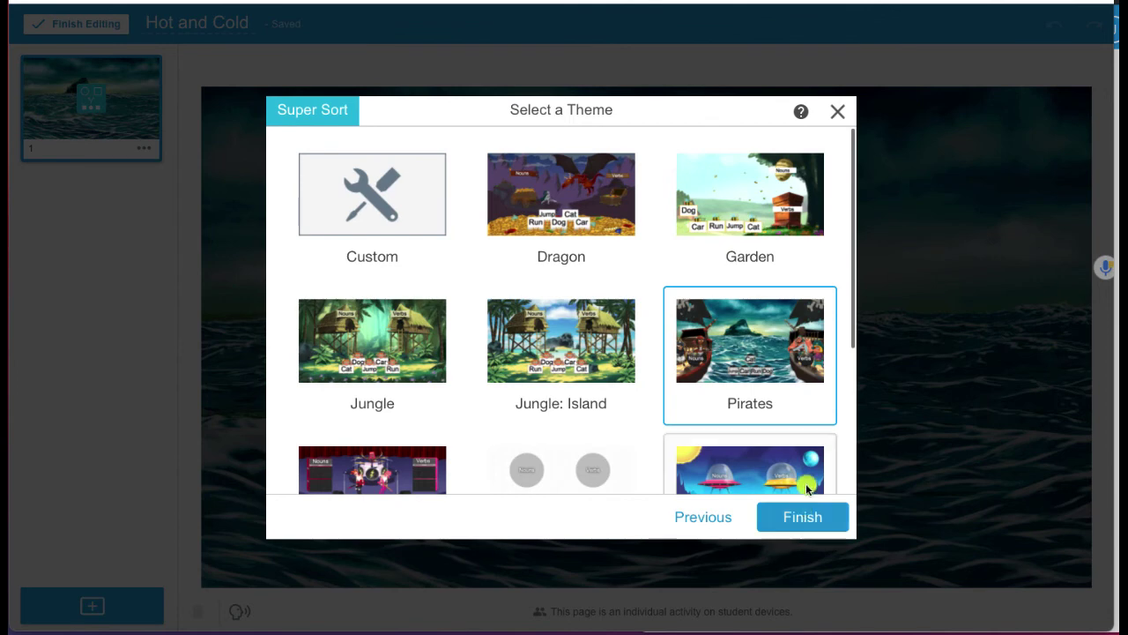
click(789, 172)
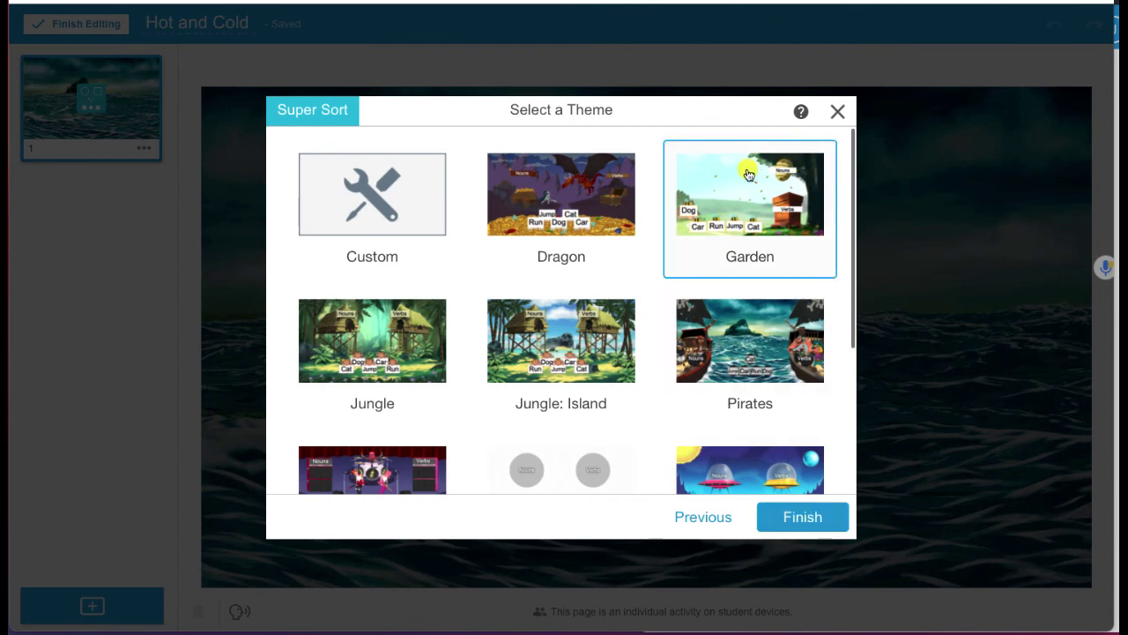
click(801, 519)
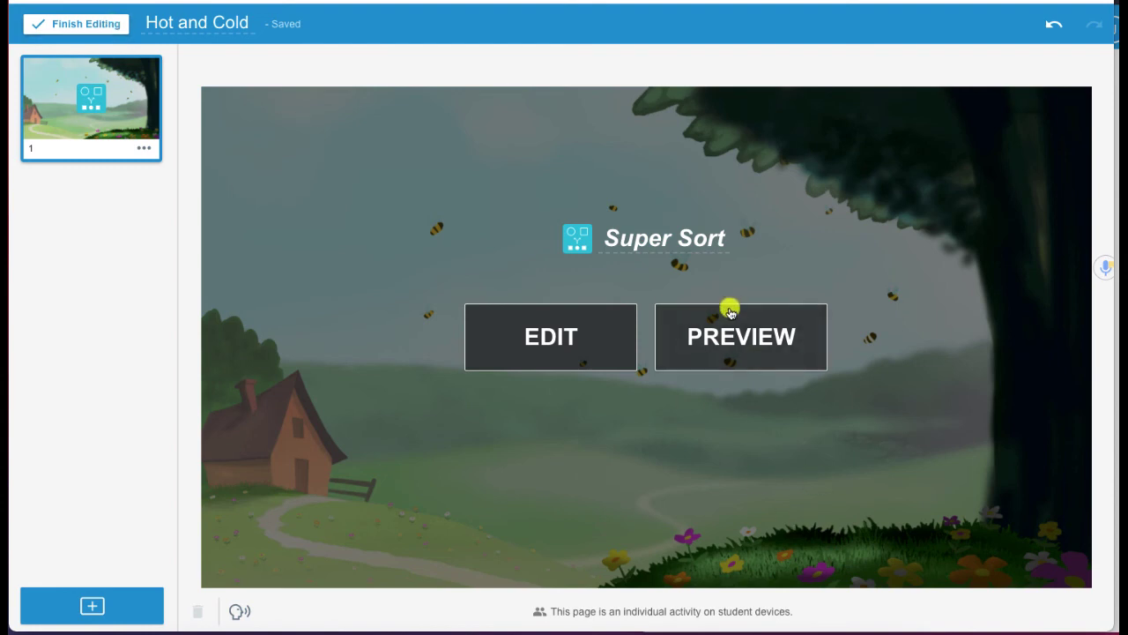
Exit editing, start the Garden-themed game and drag the ice card onto a hive
click(87, 21)
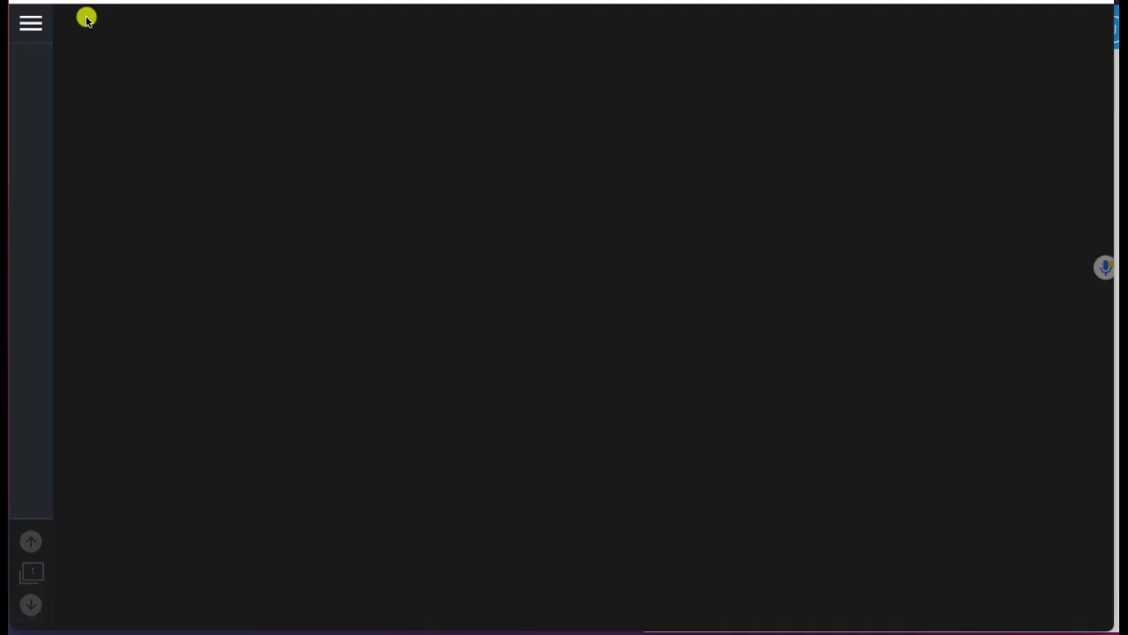
click(565, 309)
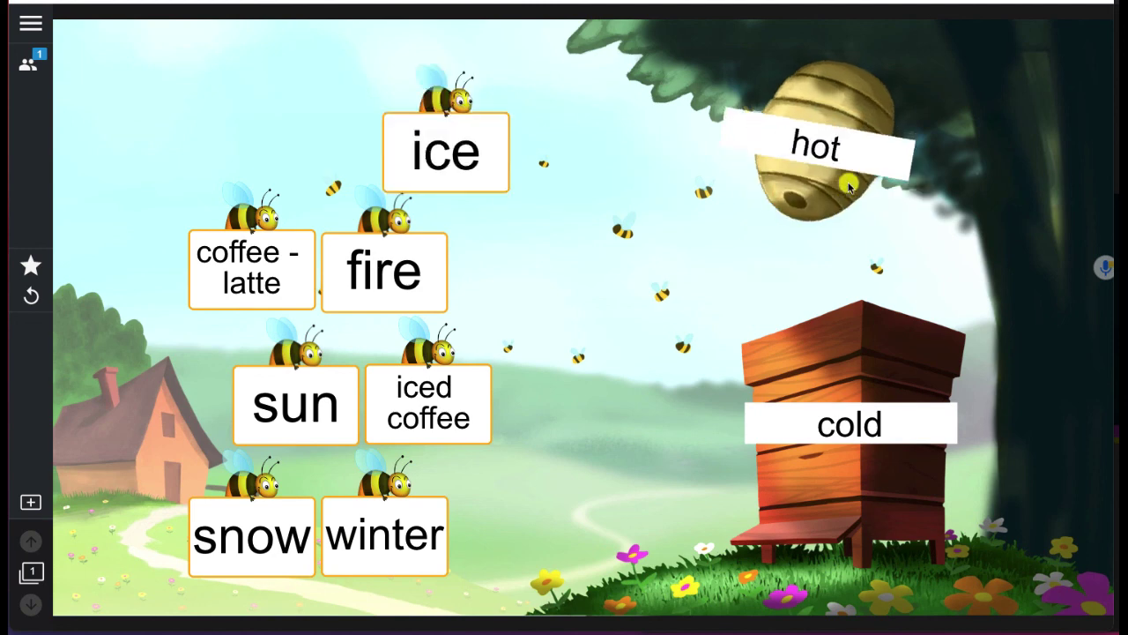
drag(297, 133, 878, 573)
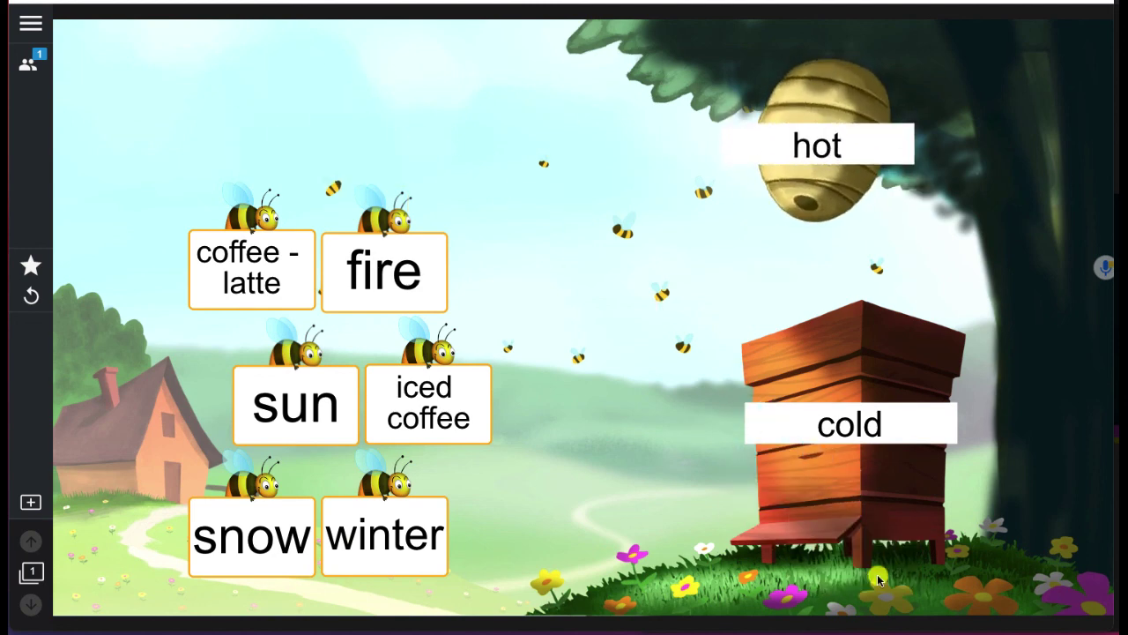